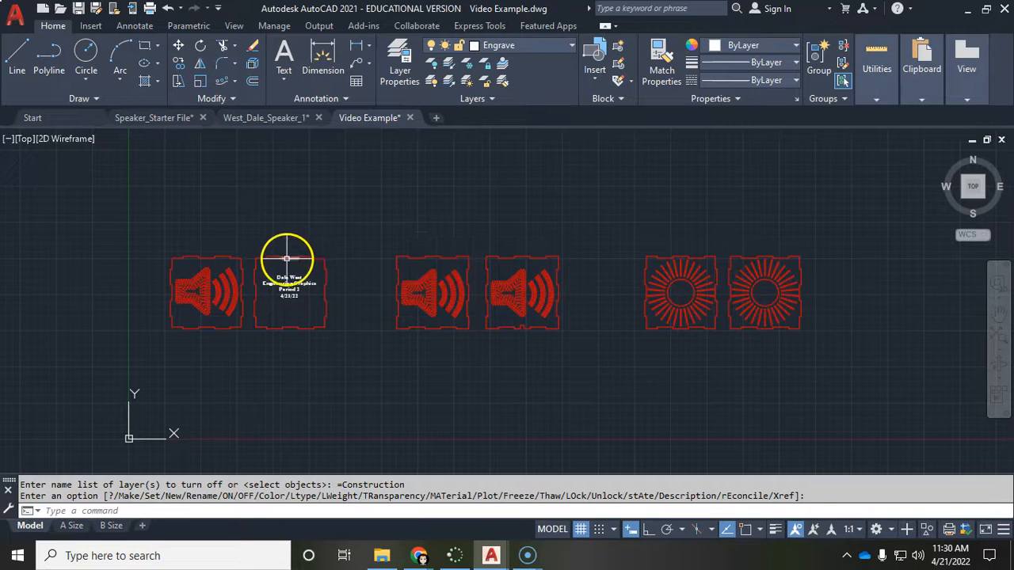
Step: Check the layer of a top edge segment on the text panel's outline, and clear the selection
scroll(283, 264, "up", 4)
left_click(255, 221)
left_click(330, 271)
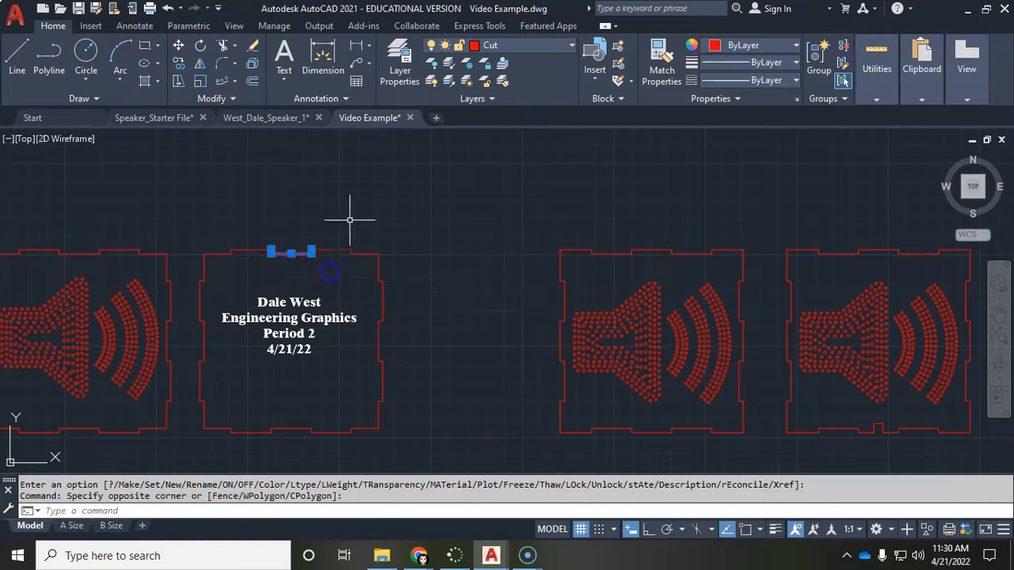
left_click(535, 46)
key("Escape")
key("Escape")
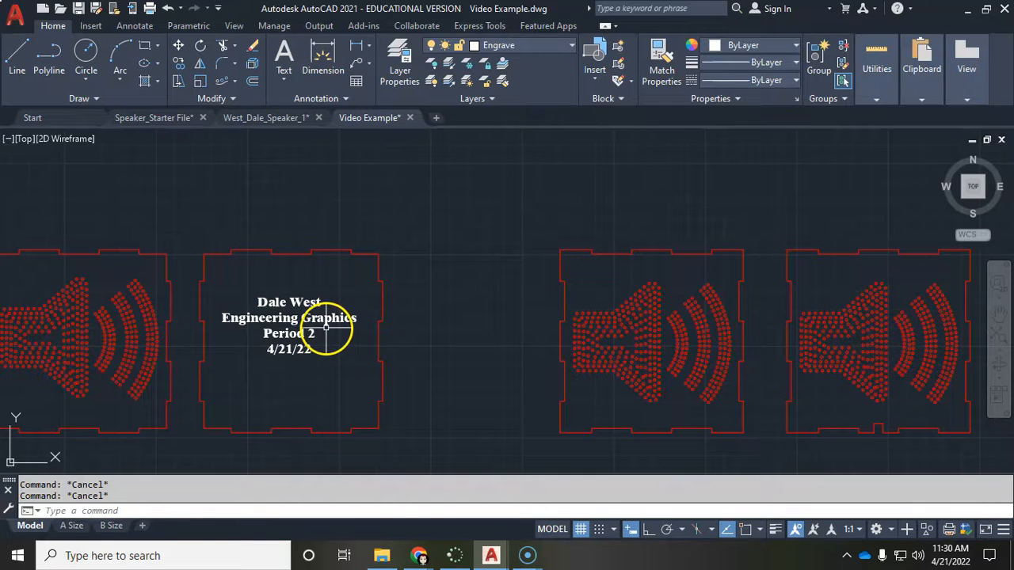
Step: Examine the text panel and the arrangement of all six speaker box panels across the drawing
scroll(449, 310, "down", 2)
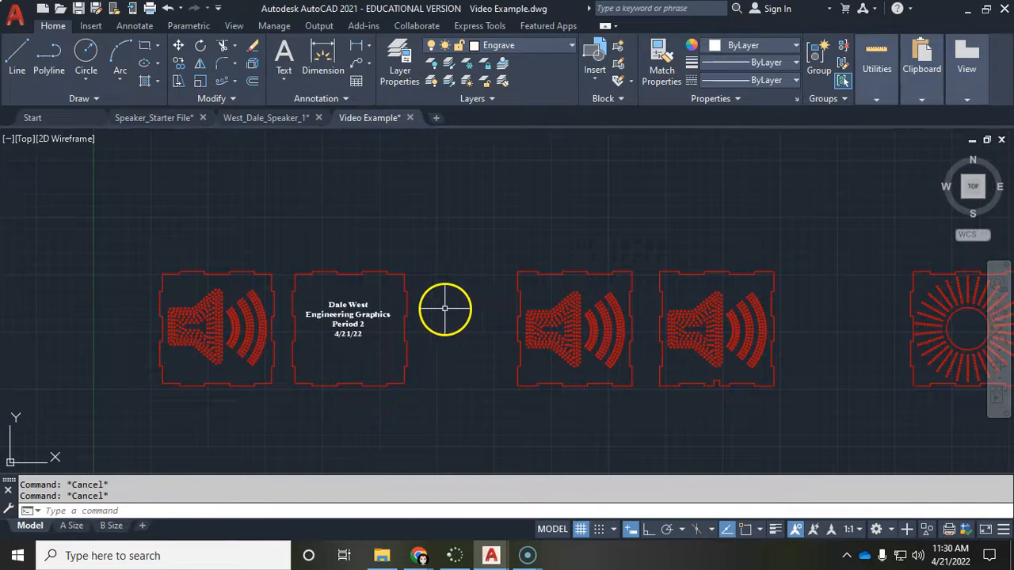
middle_click_drag(445, 308, 415, 298)
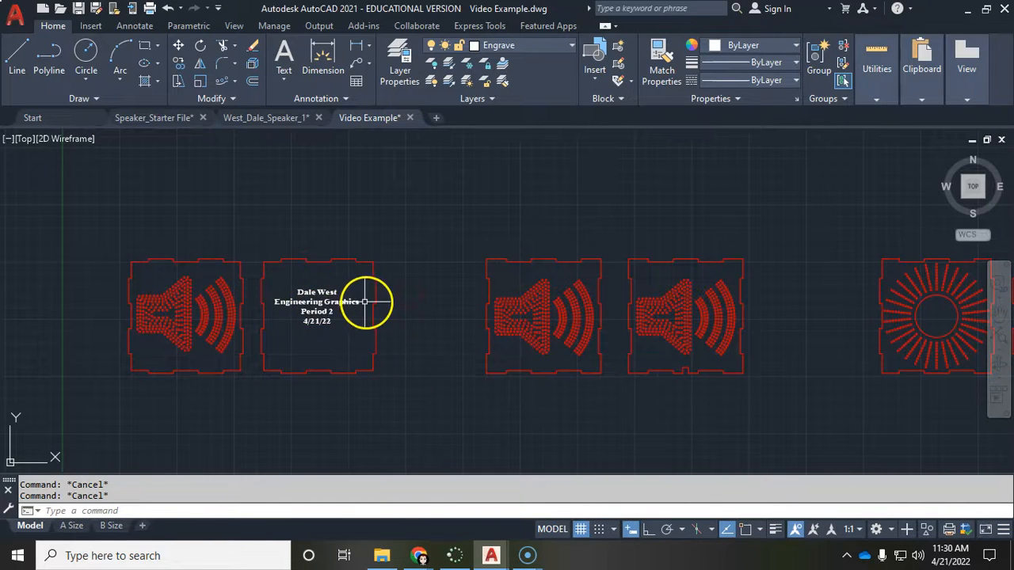
scroll(308, 287, "up", 4)
scroll(307, 292, "down", 2)
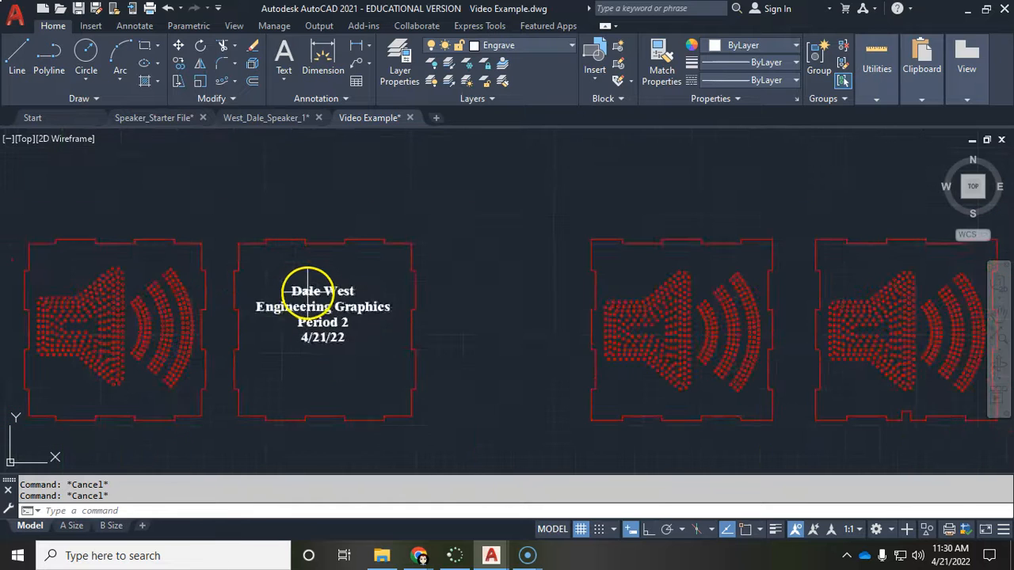
scroll(308, 287, "down", 2)
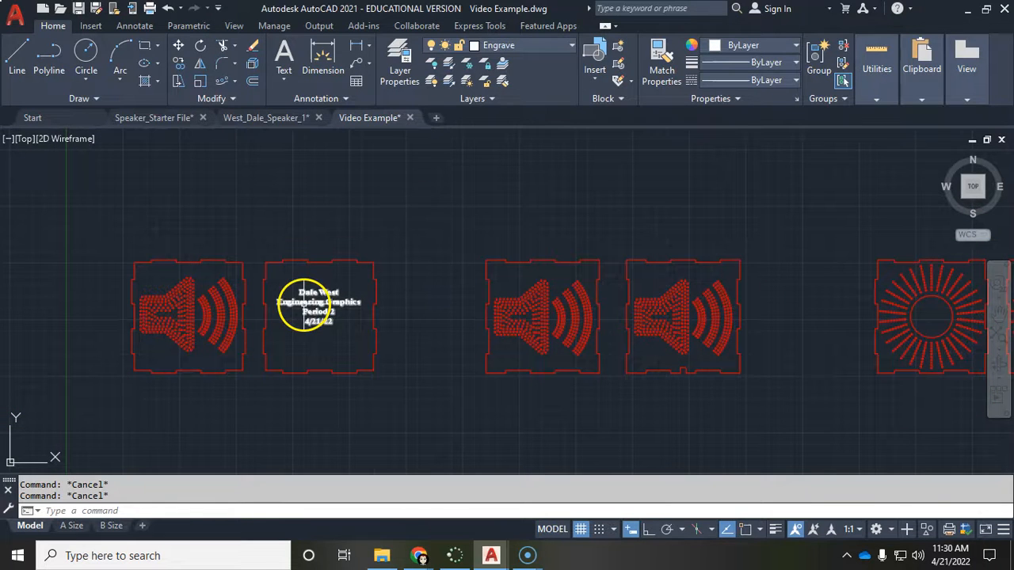
scroll(475, 241, "down", 2)
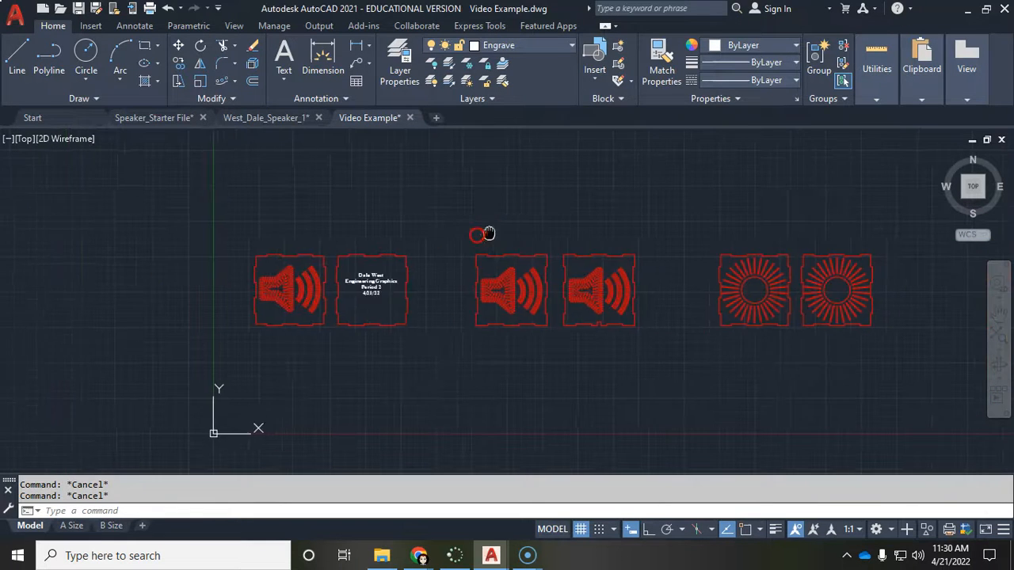
middle_click_drag(488, 234, 415, 238)
scroll(372, 249, "up", 1)
scroll(362, 244, "down", 1)
middle_click_drag(410, 242, 361, 247)
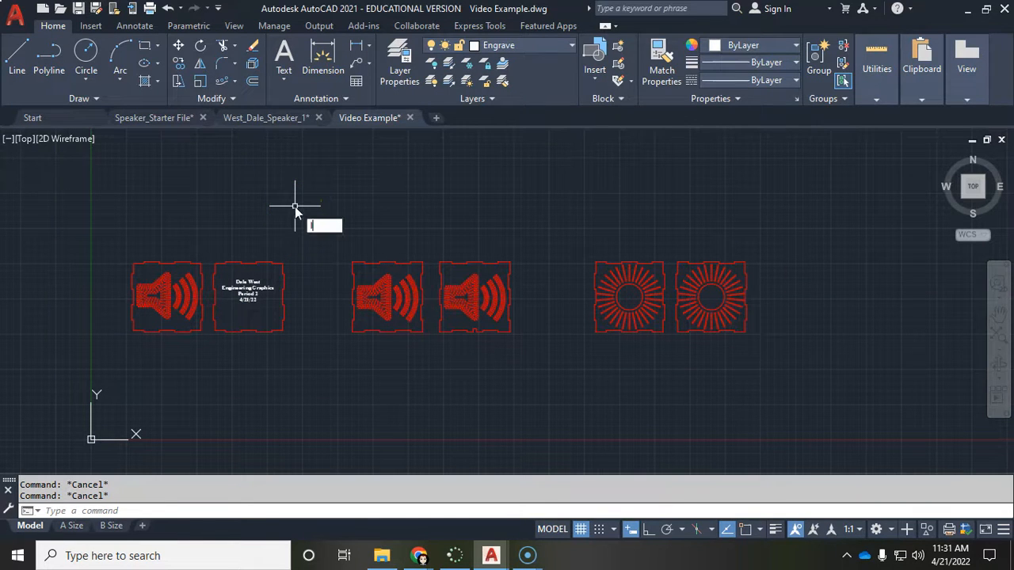
Step: Set the model space limits with the lower left corner at 0,0 and the upper right corner at 24,12
key("Return")
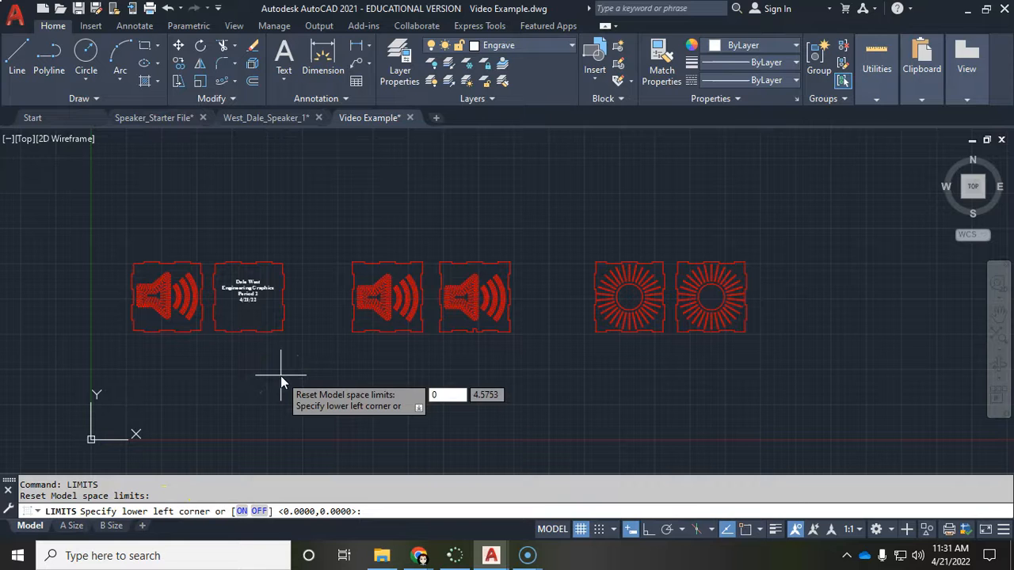
key("Tab")
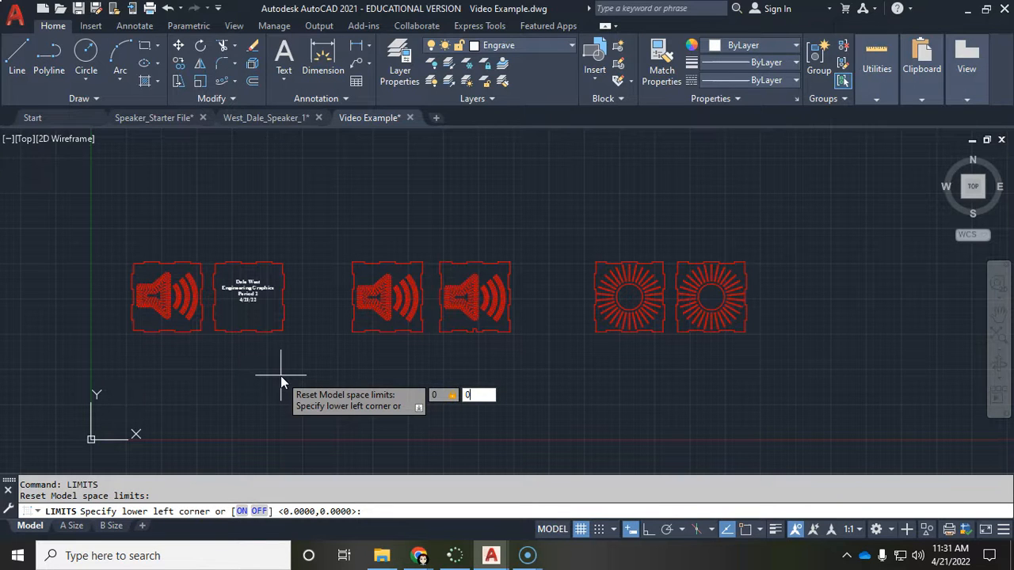
type("0")
key("Return")
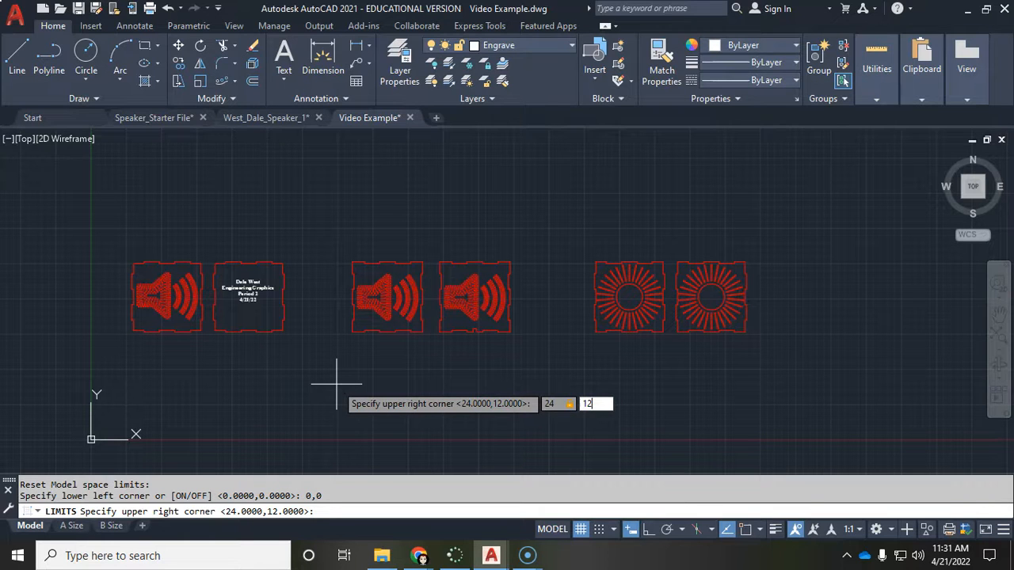
key("Return")
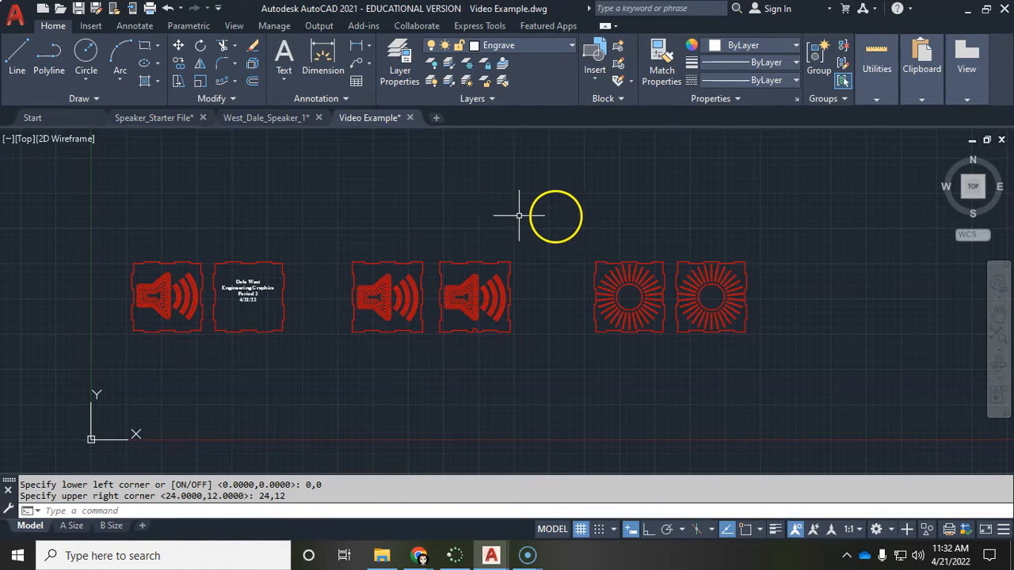
Step: Turn off the adaptive grid and the display of the grid beyond the limits in the drafting settings
right_click(582, 530)
left_click(590, 510)
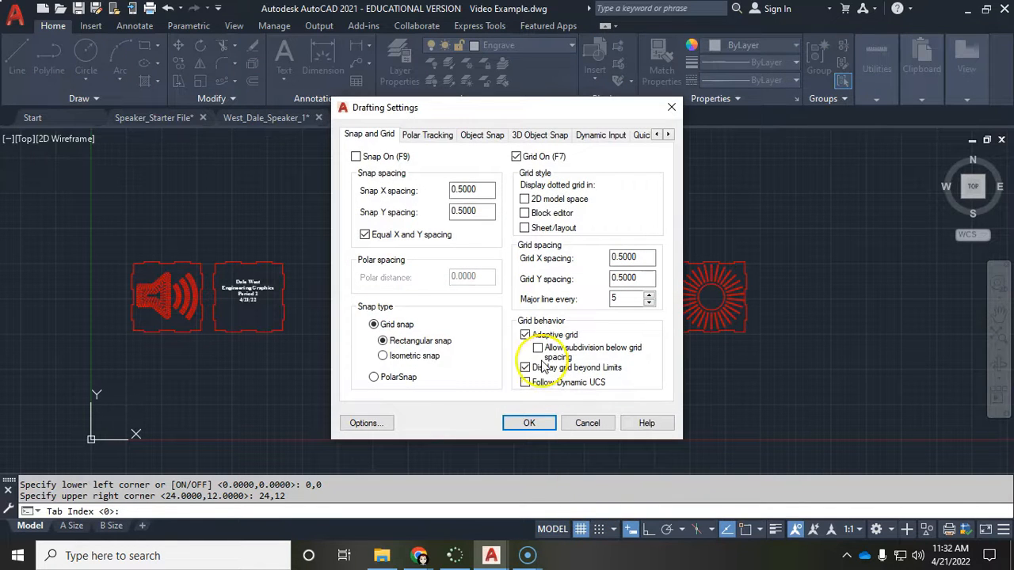
left_click(525, 335)
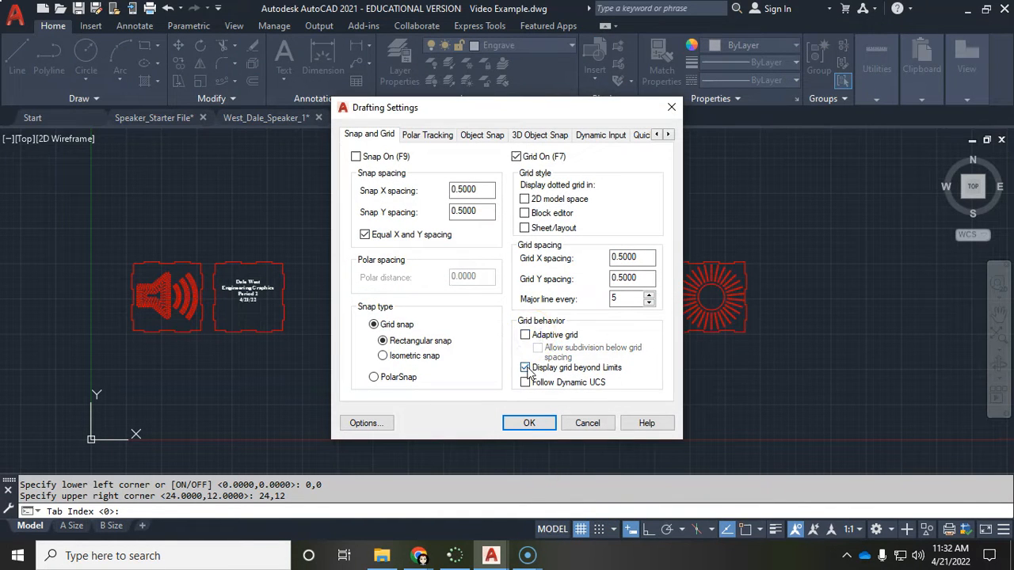
left_click(550, 425)
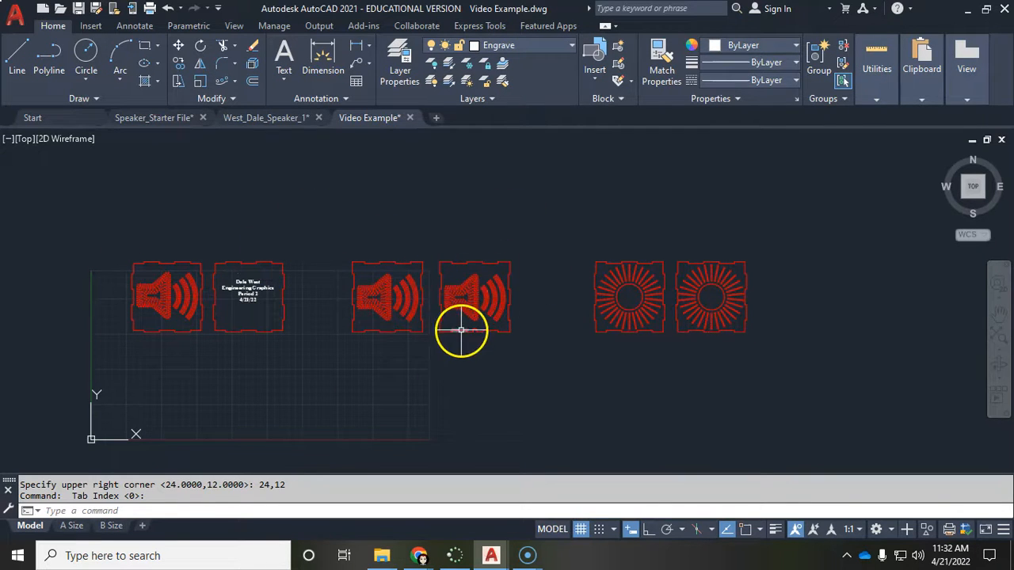
Step: Move the first speaker panel and the text panel together into the upper left corner of the 24 by 12 grid area
middle_click_drag(459, 330, 577, 274)
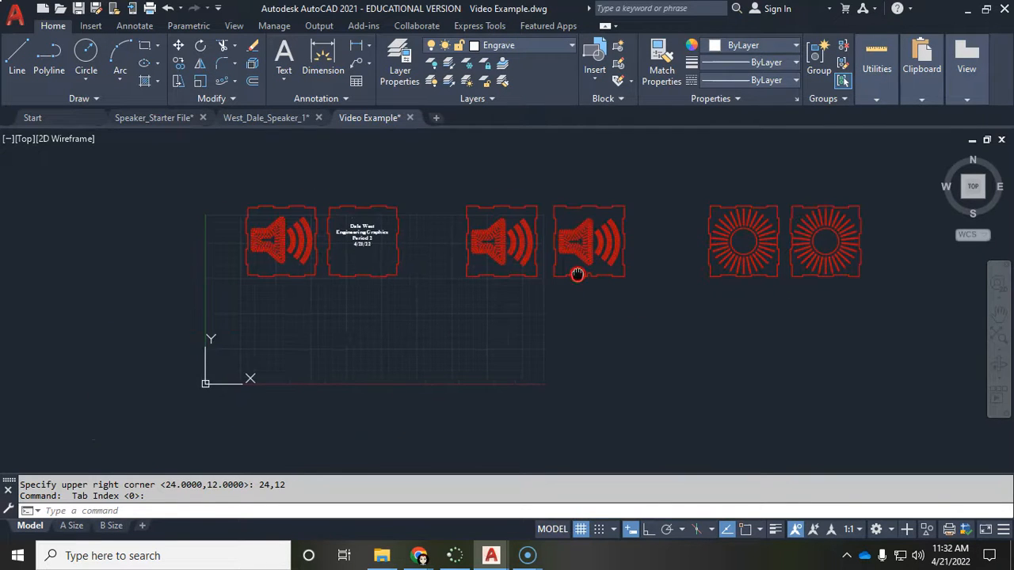
left_click(212, 180)
left_click(426, 314)
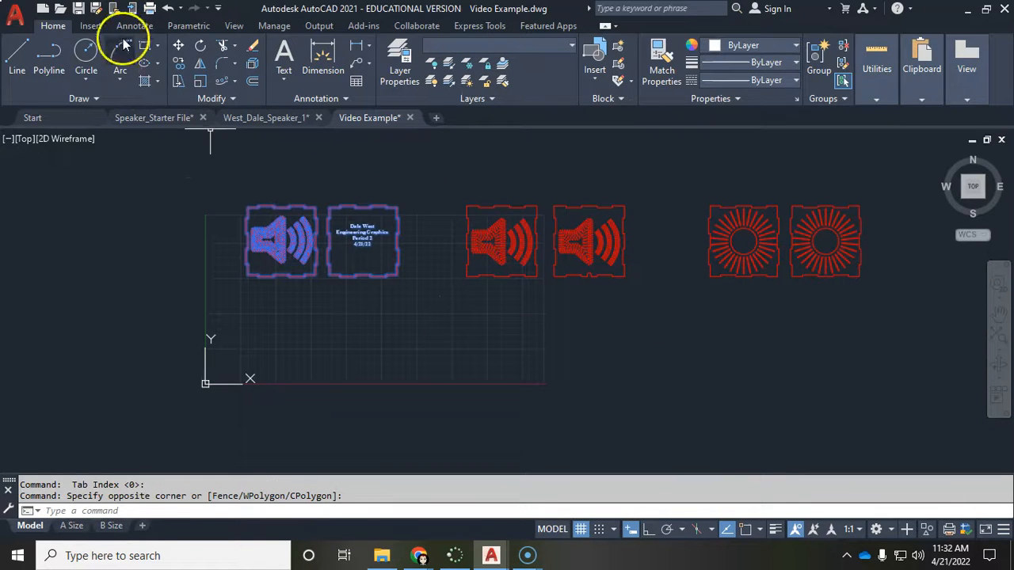
left_click(179, 48)
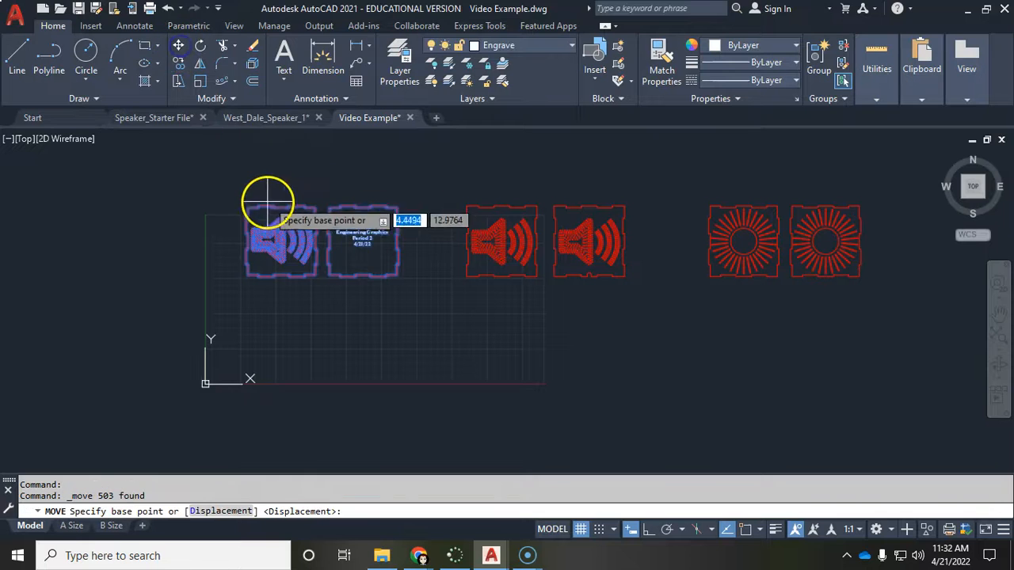
left_click(228, 220)
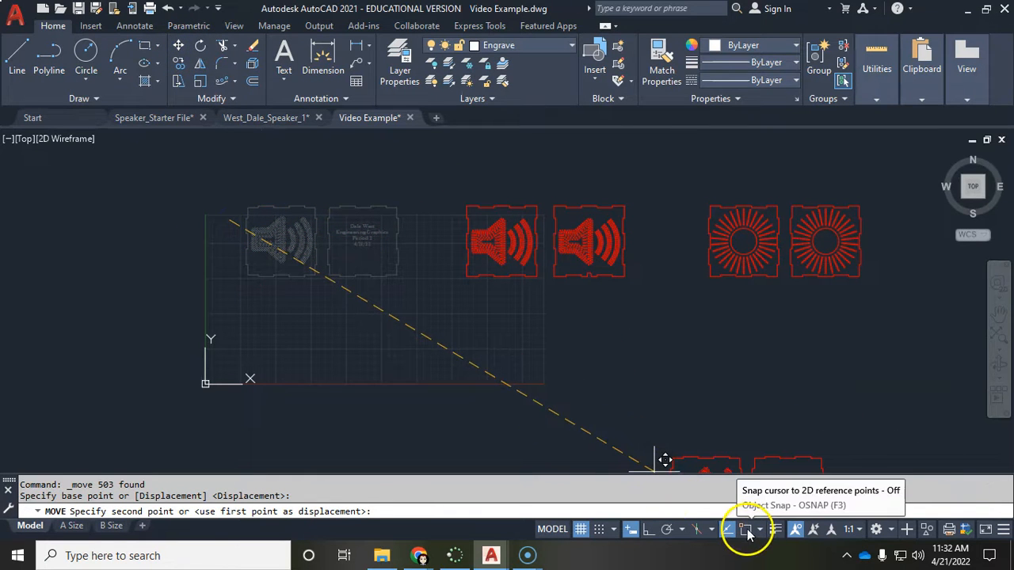
scroll(203, 269, "up", 5)
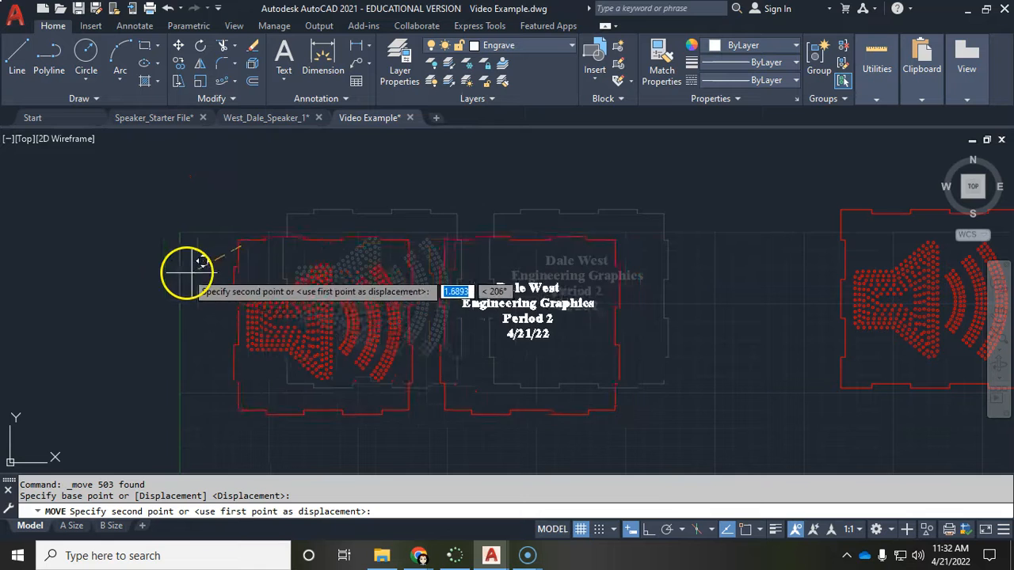
left_click(144, 274)
Step: Turn on Ortho and move the text panel about 0.69 units left, leaving a narrow gap beside the first speaker panel
scroll(182, 274, "up", 4)
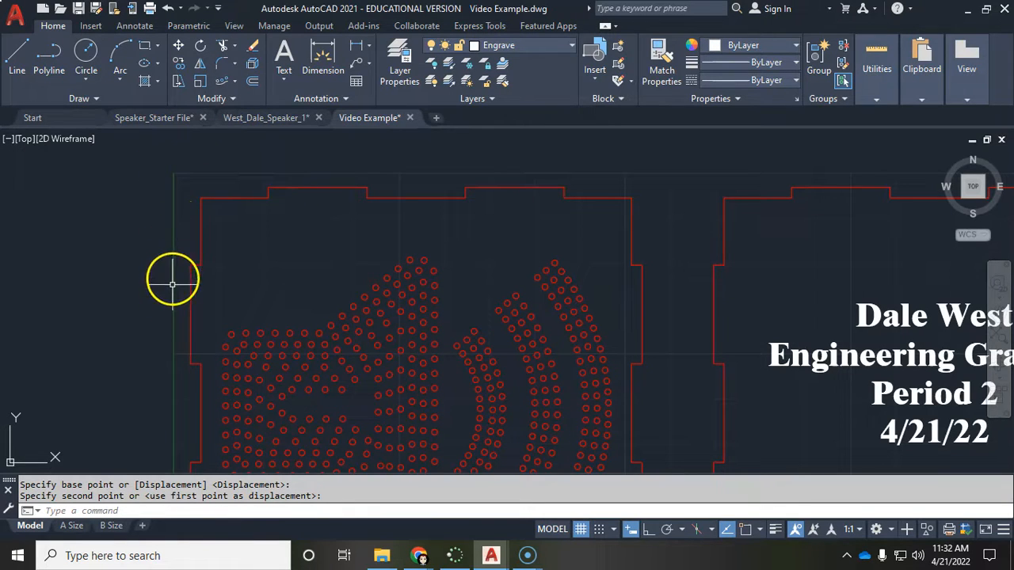
scroll(276, 174, "down", 5)
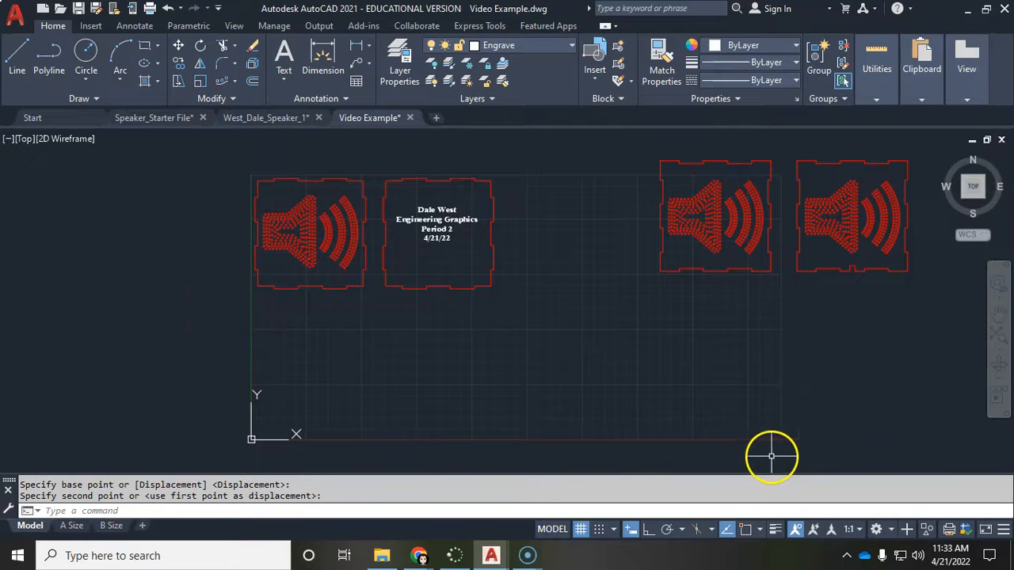
scroll(231, 172, "up", 5)
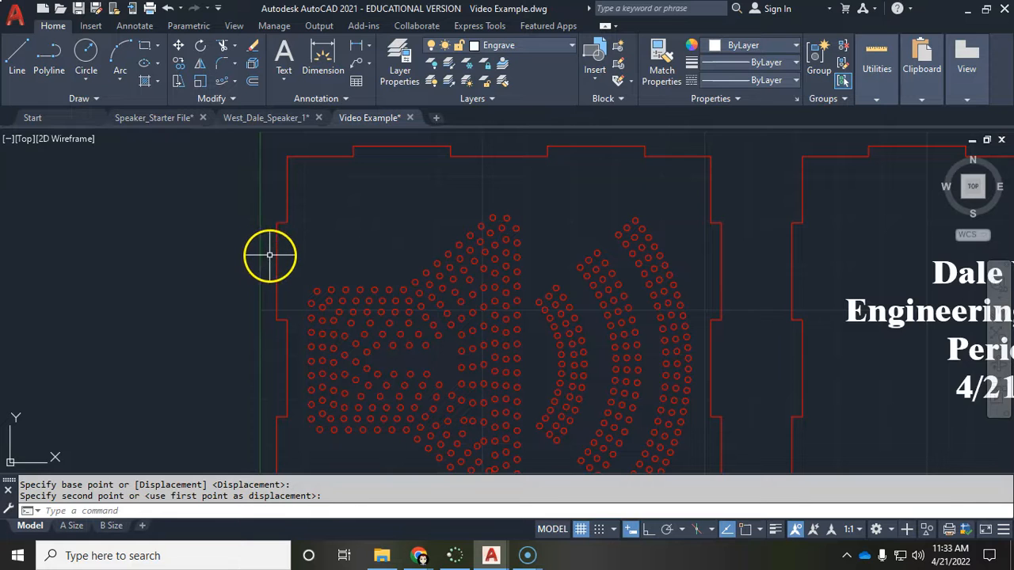
scroll(261, 259, "down", 4)
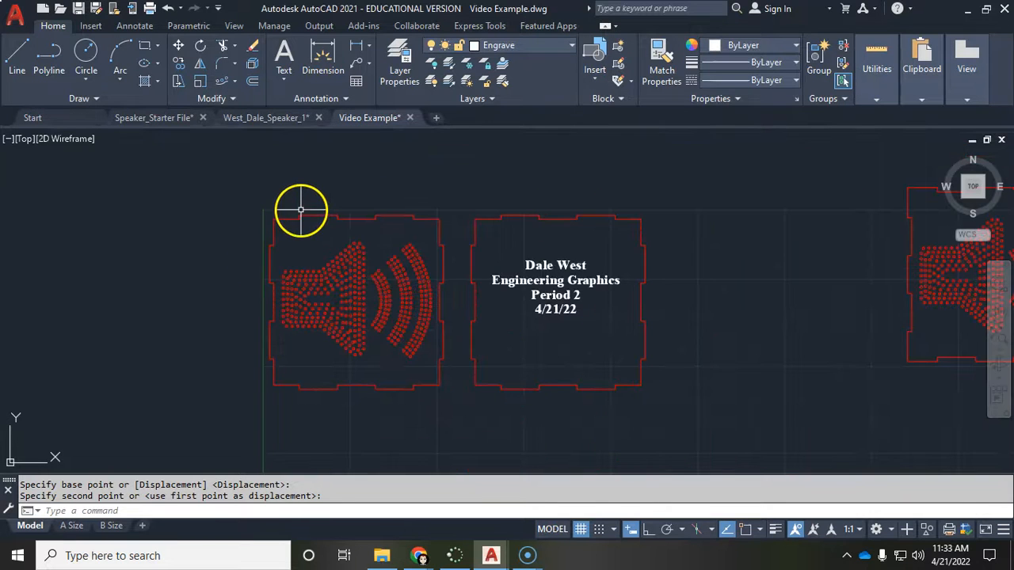
left_click(457, 174)
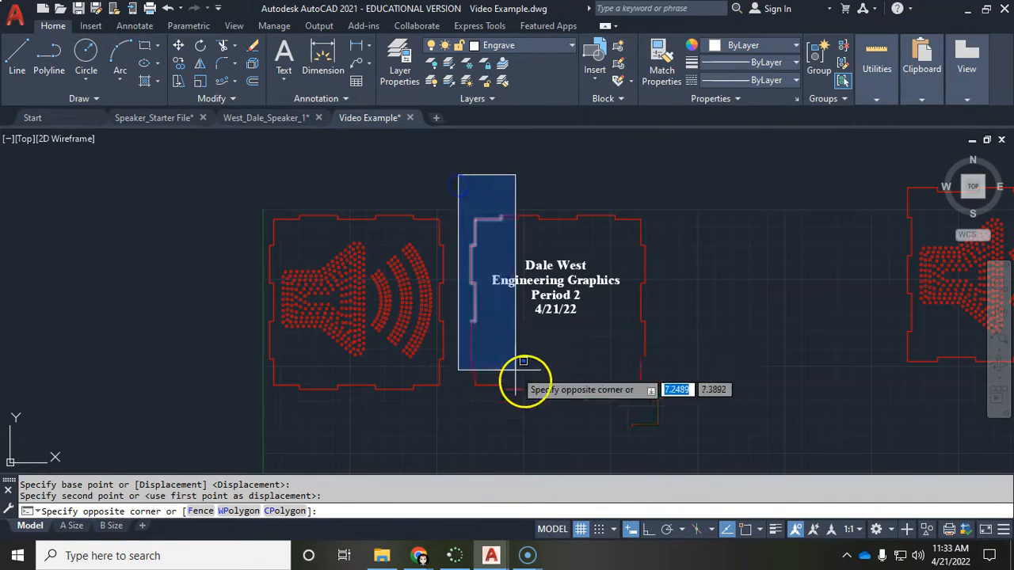
left_click(717, 439)
left_click(735, 505)
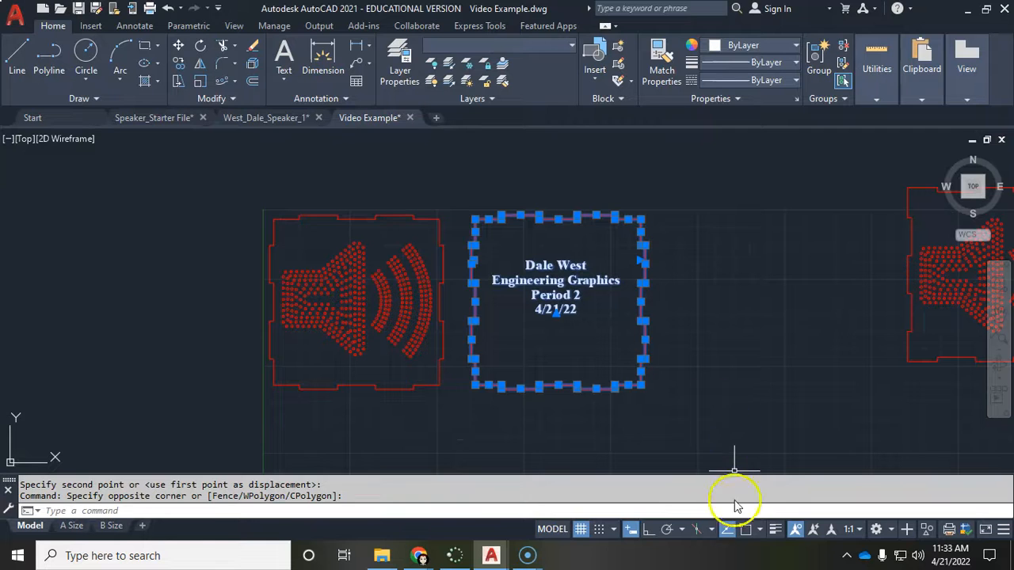
left_click(648, 533)
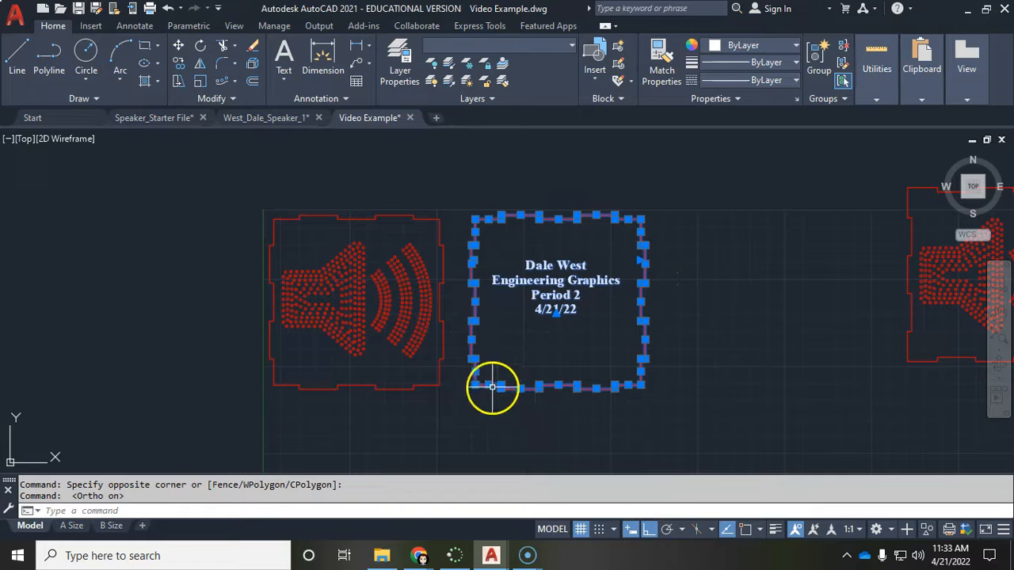
type("M")
key("Return")
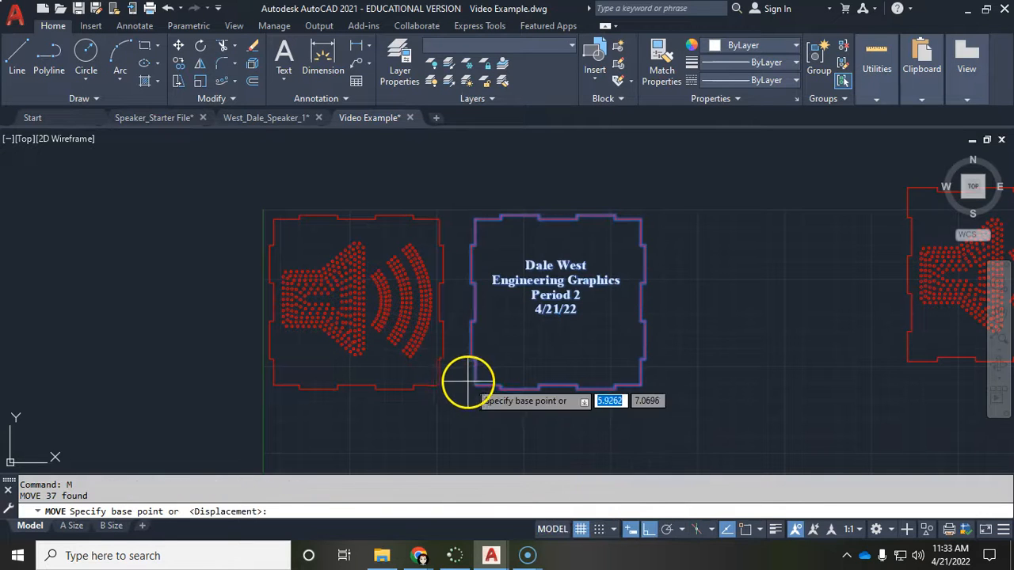
scroll(464, 378, "up", 5)
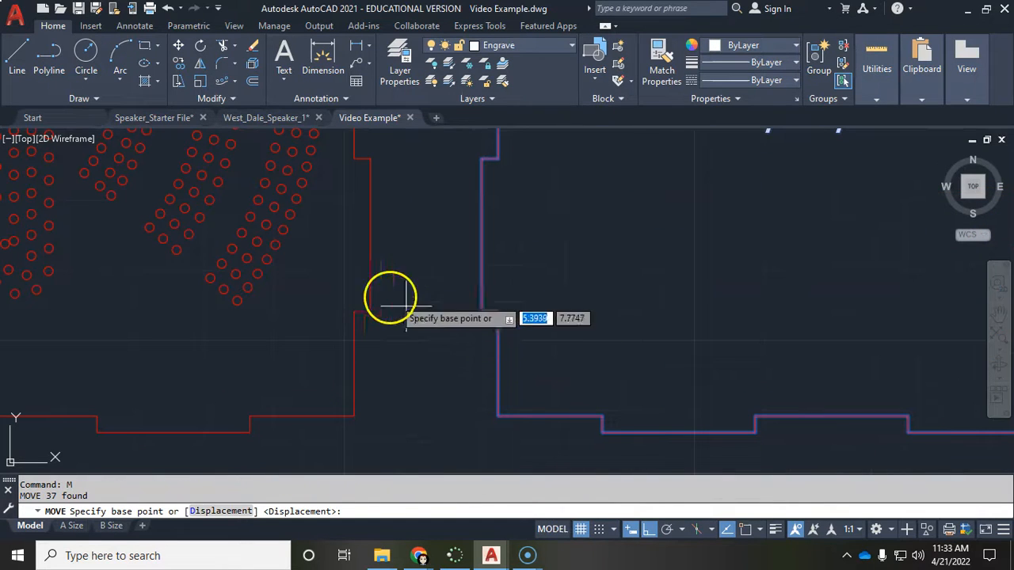
left_click(479, 336)
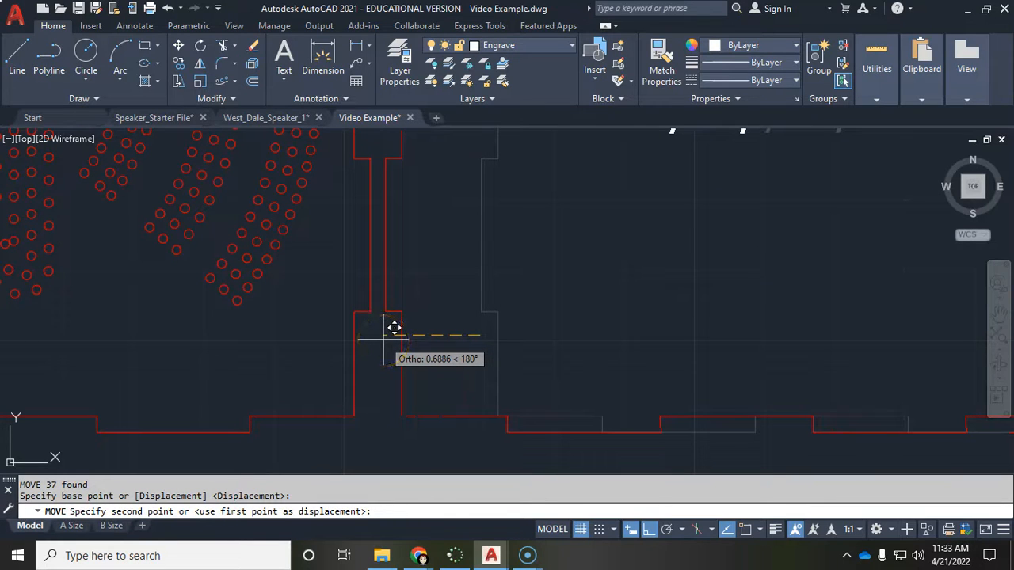
left_click(381, 341)
Step: Move the next two speaker panels together, with Ortho off, to the lower left of the grid area, directly beneath the first panel row
scroll(518, 343, "down", 5)
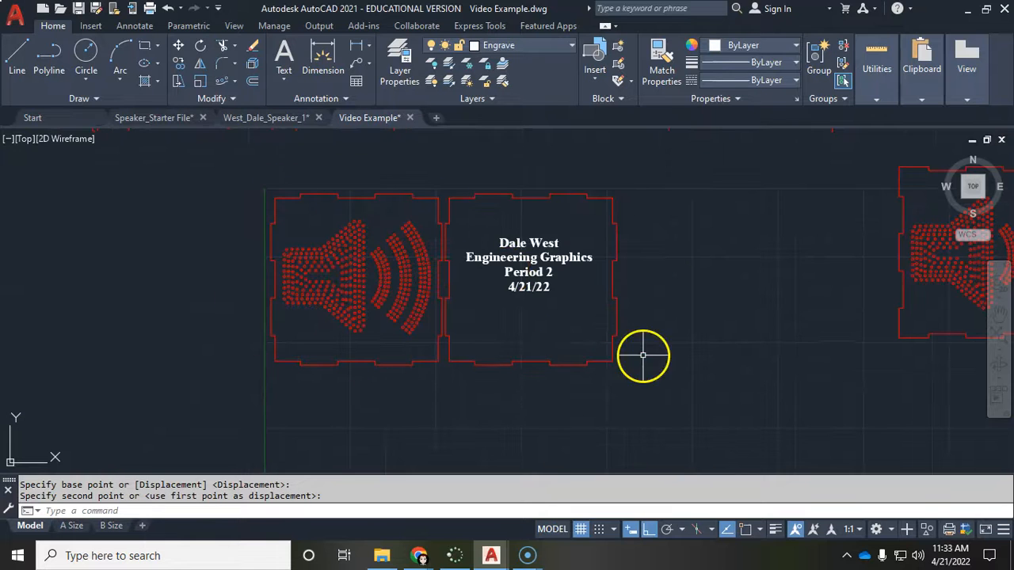
scroll(752, 309, "down", 2)
middle_click_drag(752, 309, 525, 286)
left_click(600, 163)
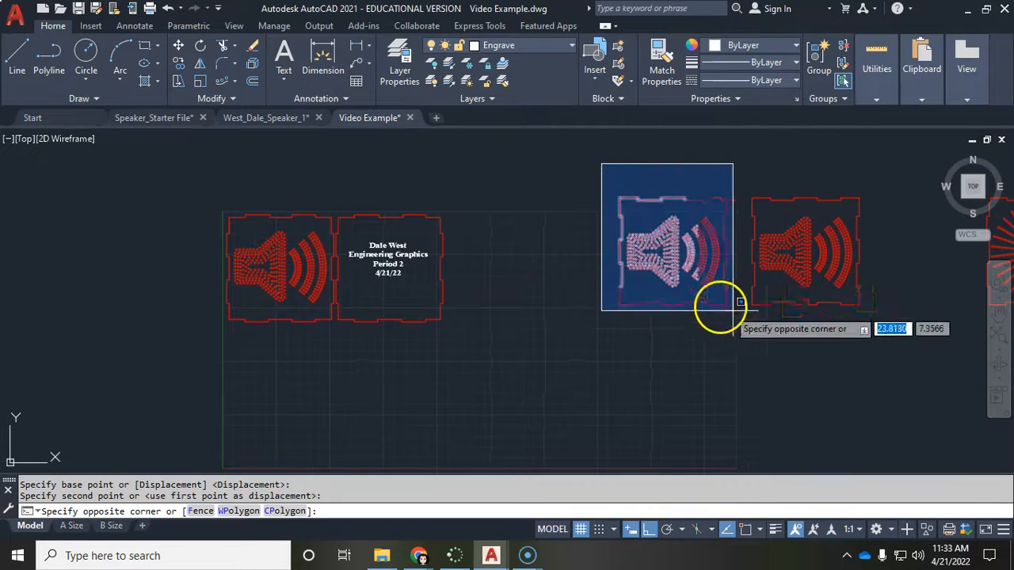
left_click(919, 341)
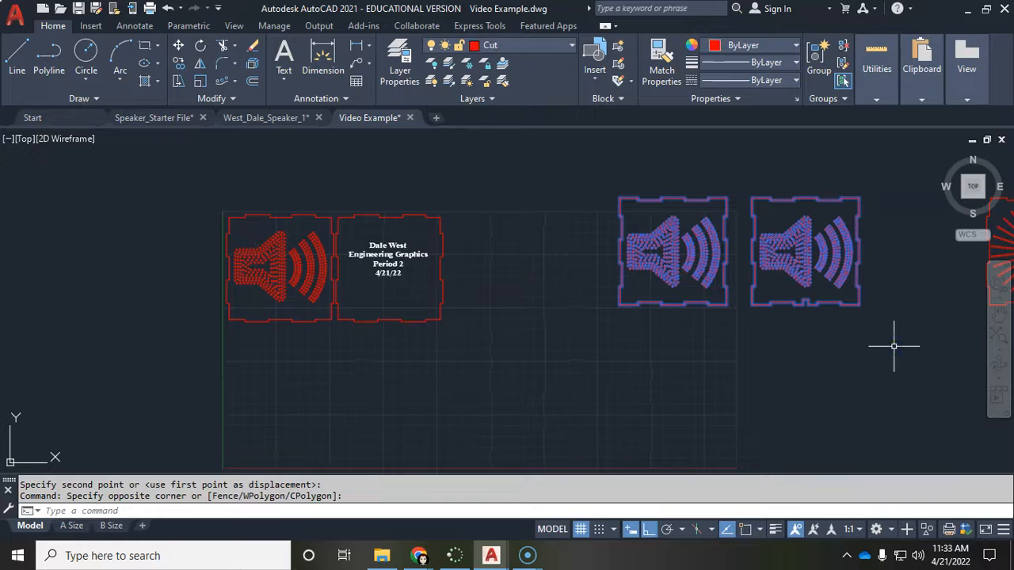
type("m")
key("Return")
left_click(641, 321)
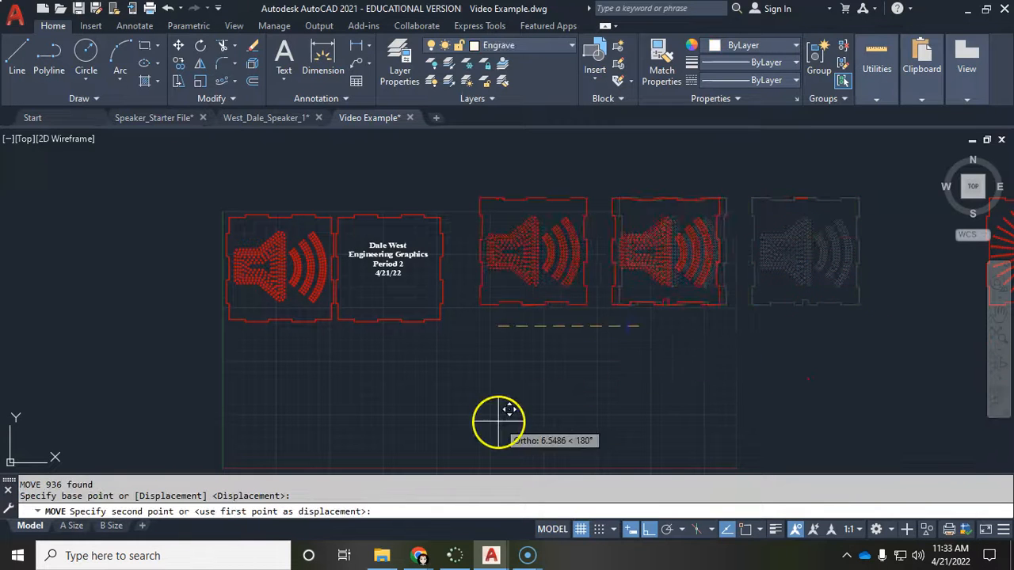
left_click(648, 529)
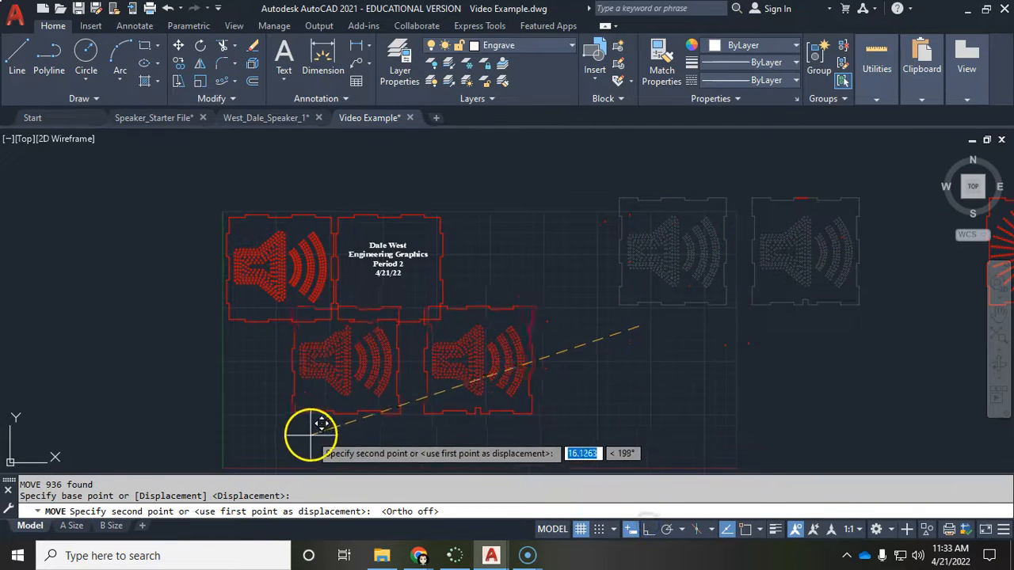
middle_click_drag(312, 425, 376, 398)
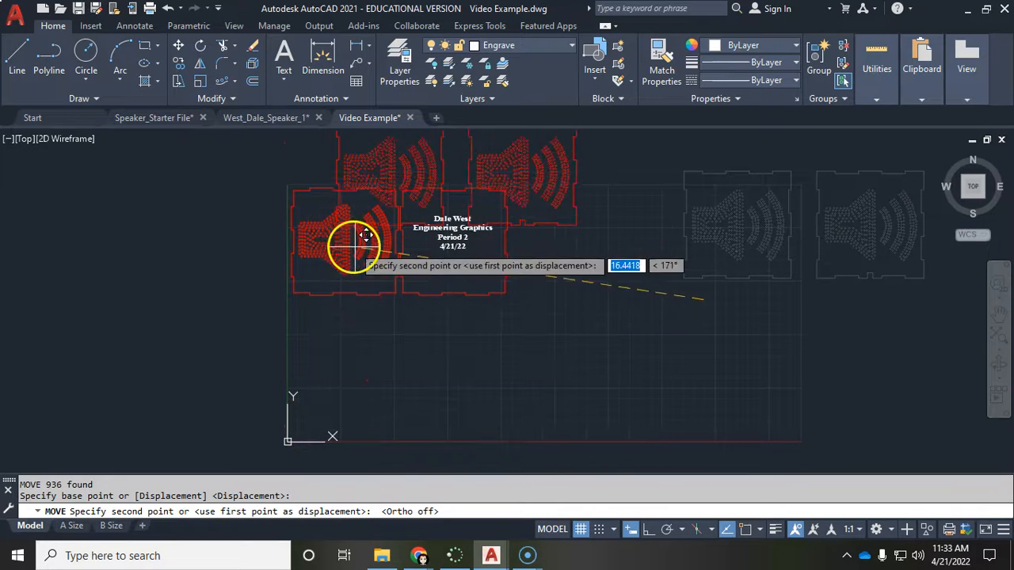
left_click(309, 430)
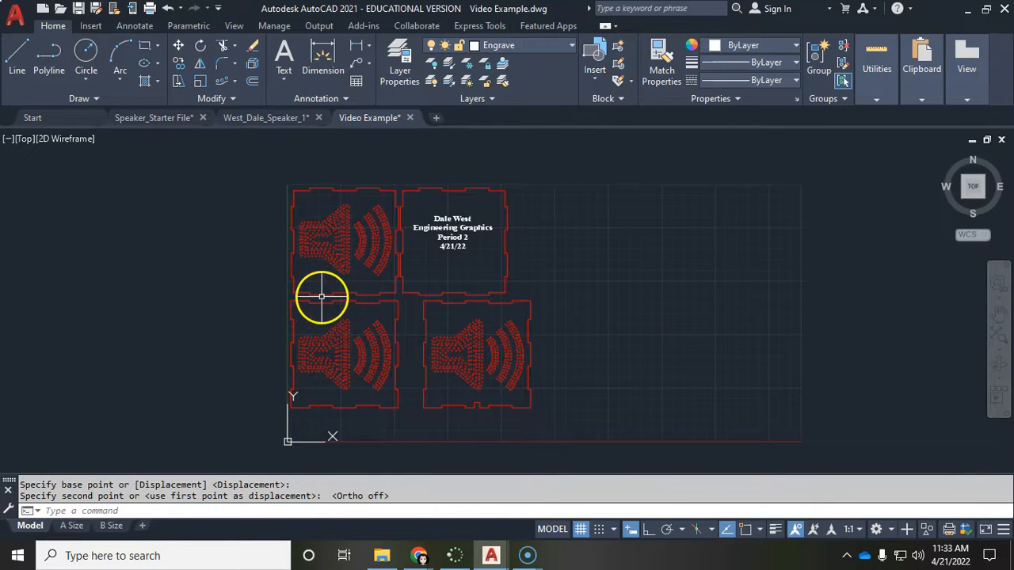
Step: With Ortho on, move the lower speaker panel with the notched bottom edge about 1 unit left, leaving a narrow gap beside its neighbour
scroll(322, 295, "up", 4)
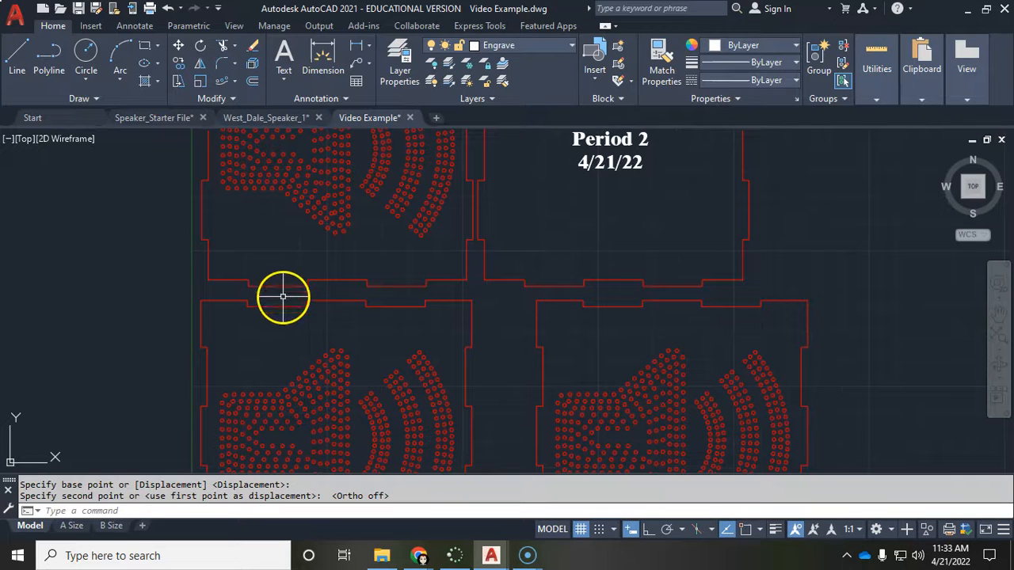
scroll(613, 352, "down", 2)
middle_click_drag(613, 352, 600, 250)
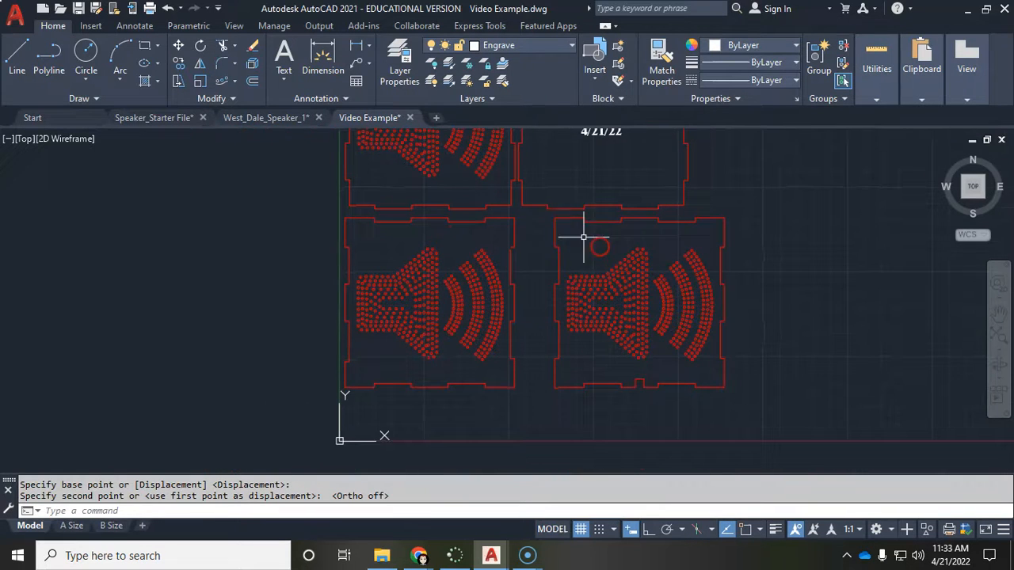
left_click(540, 212)
left_click(765, 431)
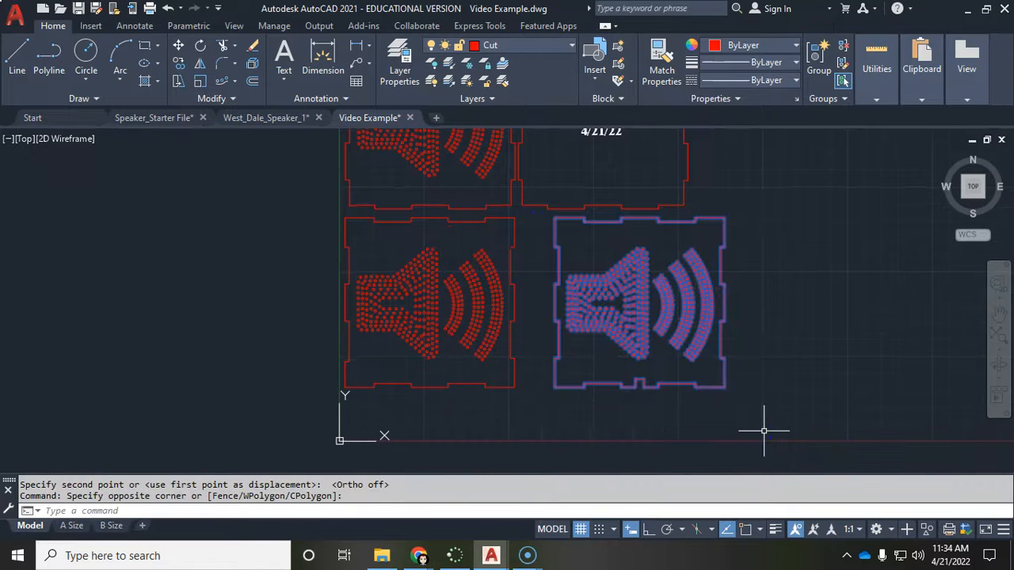
type("m")
key("Return")
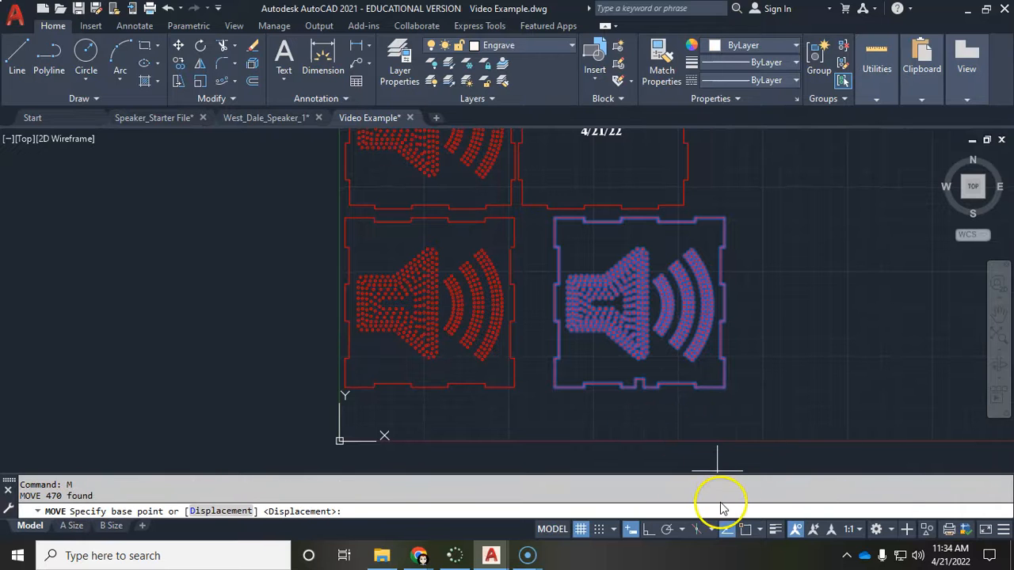
left_click(649, 529)
left_click(544, 406)
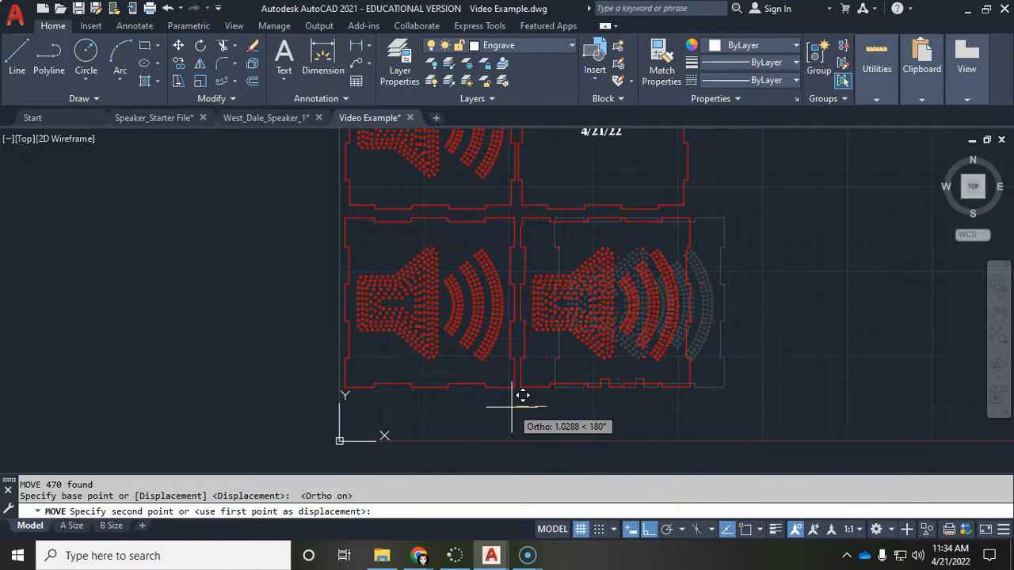
left_click(516, 407)
Step: Move the two sunburst panels together, with Ortho off, into the top row of the grid area, close beside the text panel
scroll(792, 351, "down", 2)
middle_click_drag(792, 351, 566, 400)
scroll(538, 372, "down", 1)
middle_click_drag(620, 328, 499, 296)
scroll(498, 296, "down", 2)
left_click(586, 208)
left_click(736, 306)
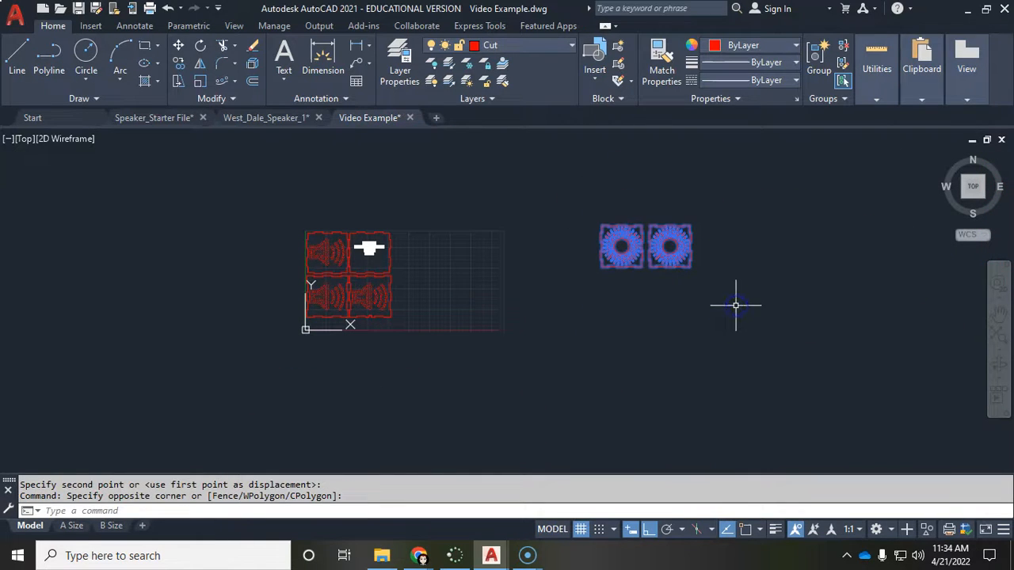
key("Return")
left_click(672, 297)
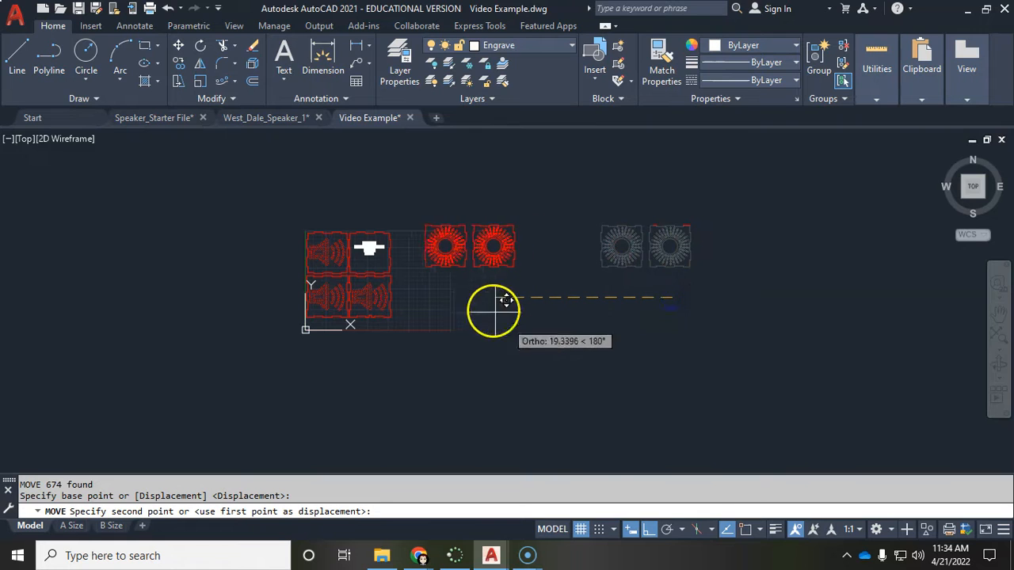
left_click(649, 529)
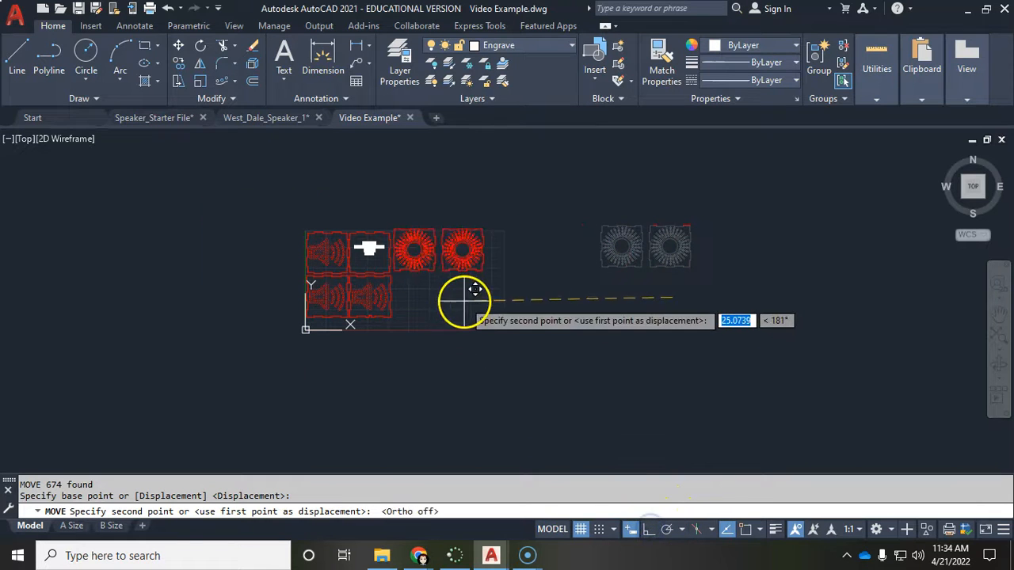
scroll(469, 297, "up", 3)
middle_click_drag(468, 298, 525, 417)
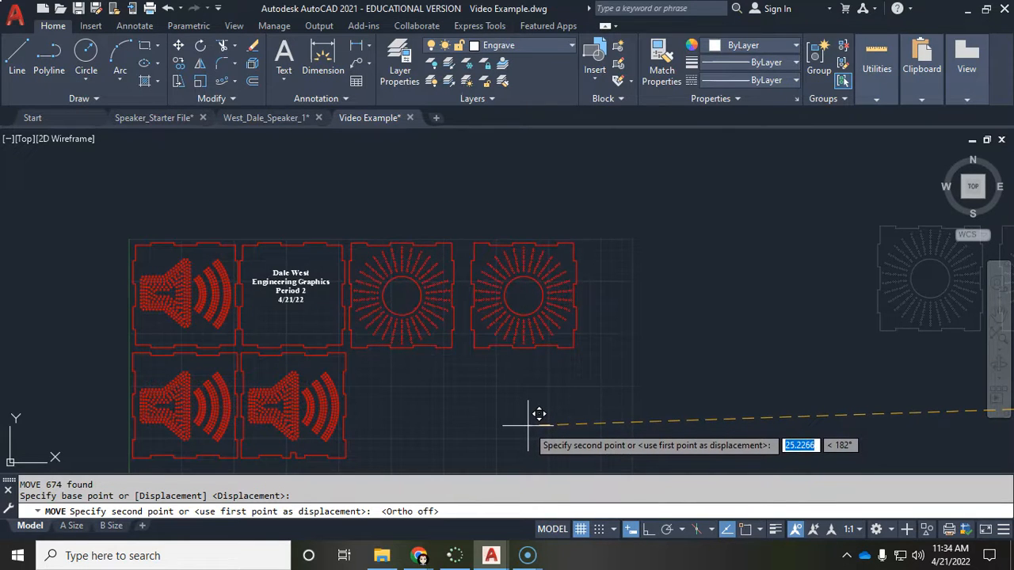
left_click(539, 412)
Step: With Ortho on, move the last sunburst panel about 0.6 units left, leaving a narrow gap beside the other sunburst panel
left_click(457, 228)
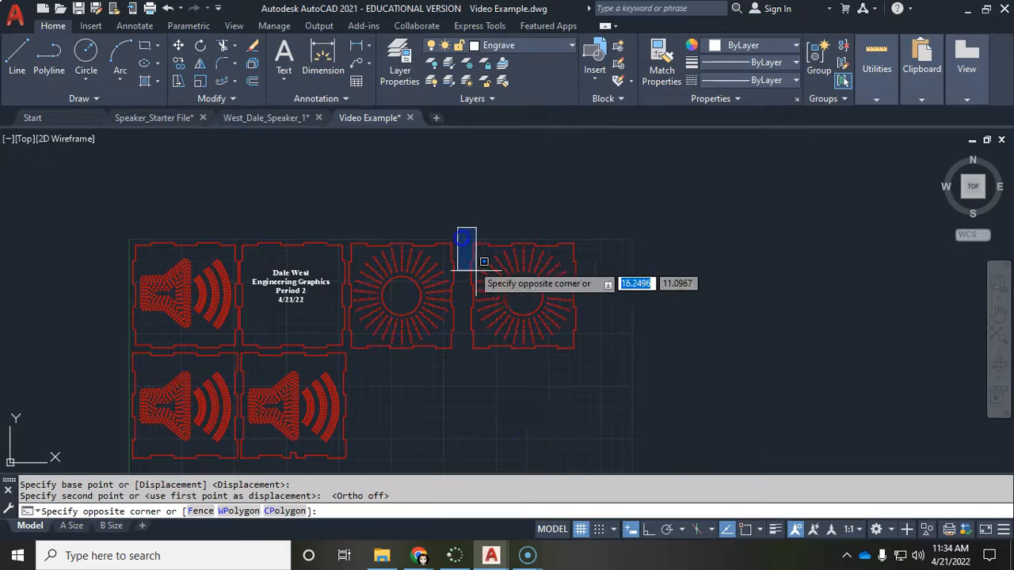
left_click(590, 381)
type("m")
key("Return")
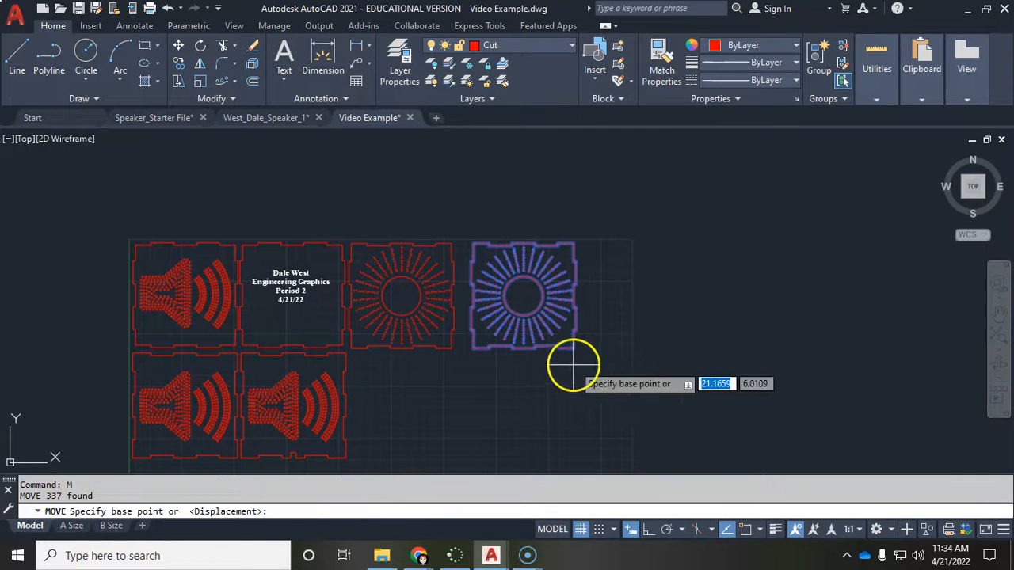
scroll(451, 324, "up", 4)
left_click(647, 530)
left_click(513, 428)
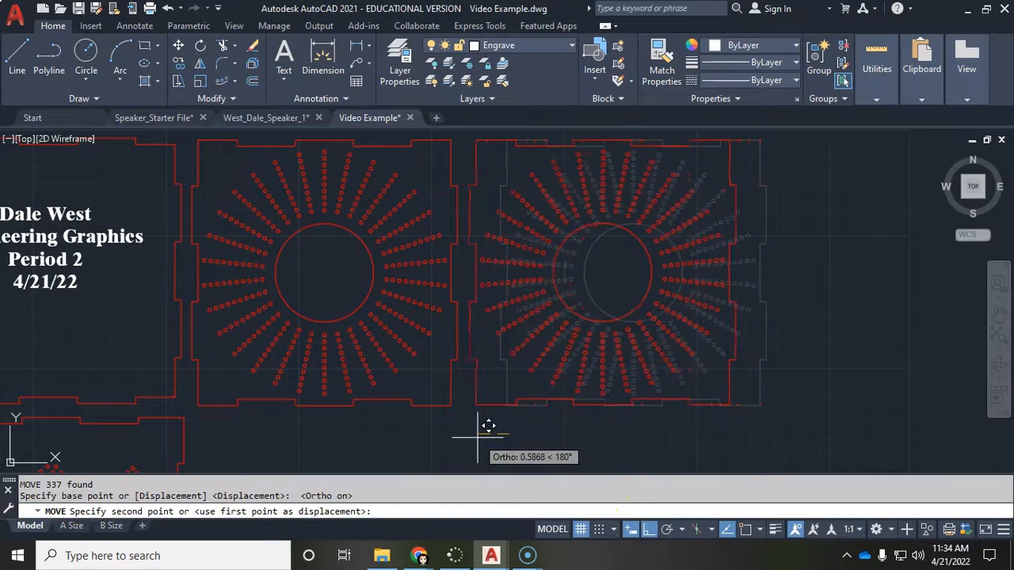
left_click(475, 431)
scroll(544, 385, "down", 5)
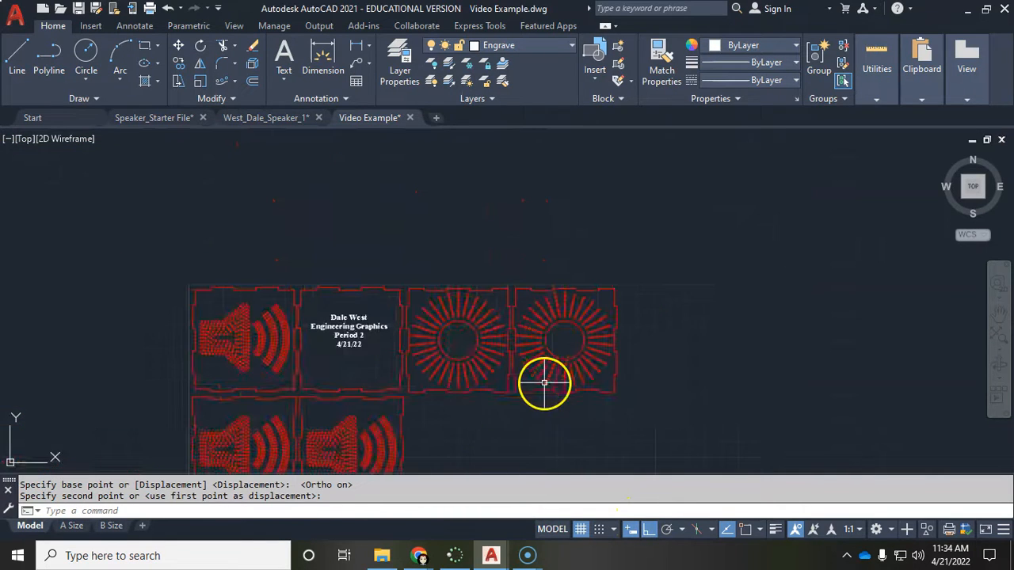
middle_click_drag(607, 385, 661, 217)
middle_click_drag(448, 242, 433, 361)
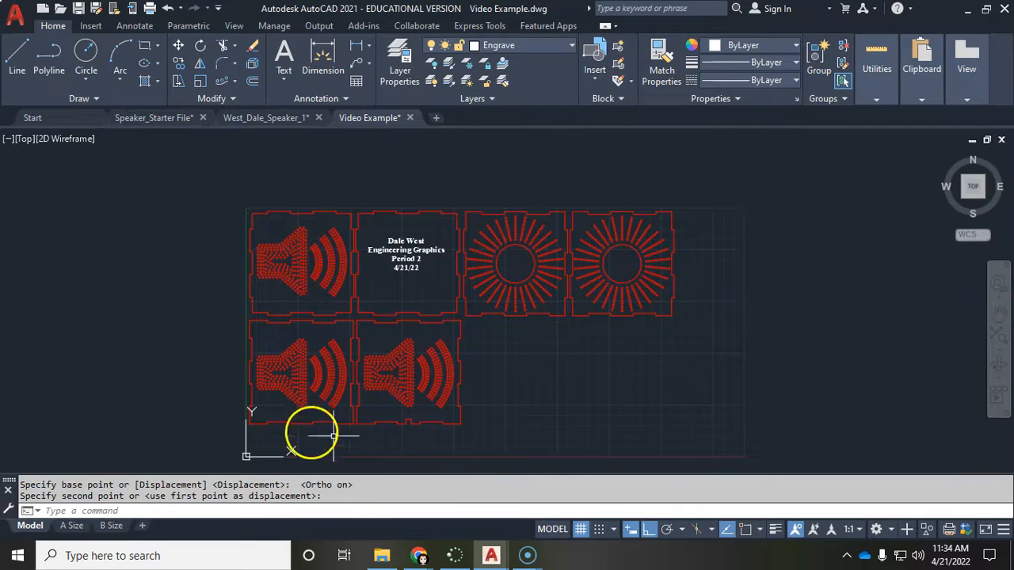
middle_click_drag(605, 329, 565, 301)
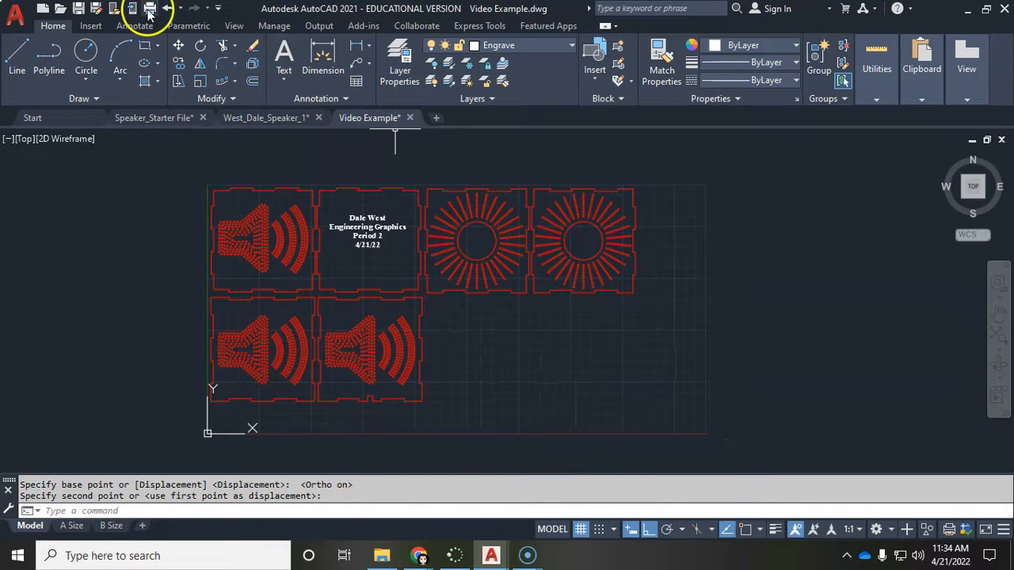
Step: Save the drawing in the Speaker Project folder under a new name made of the author's last name, first name and "Speaker Video Demo"
left_click(95, 10)
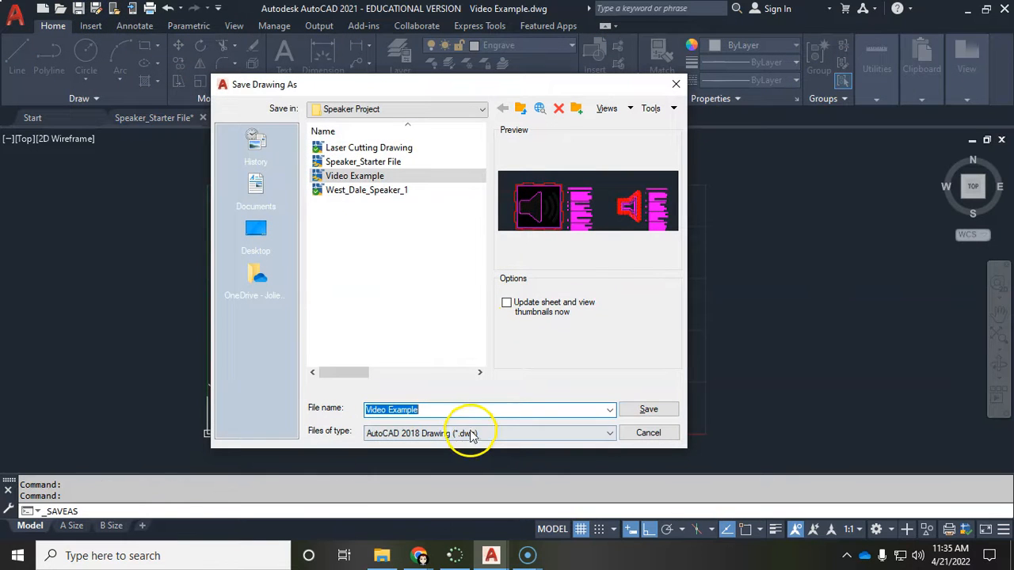
type("West")
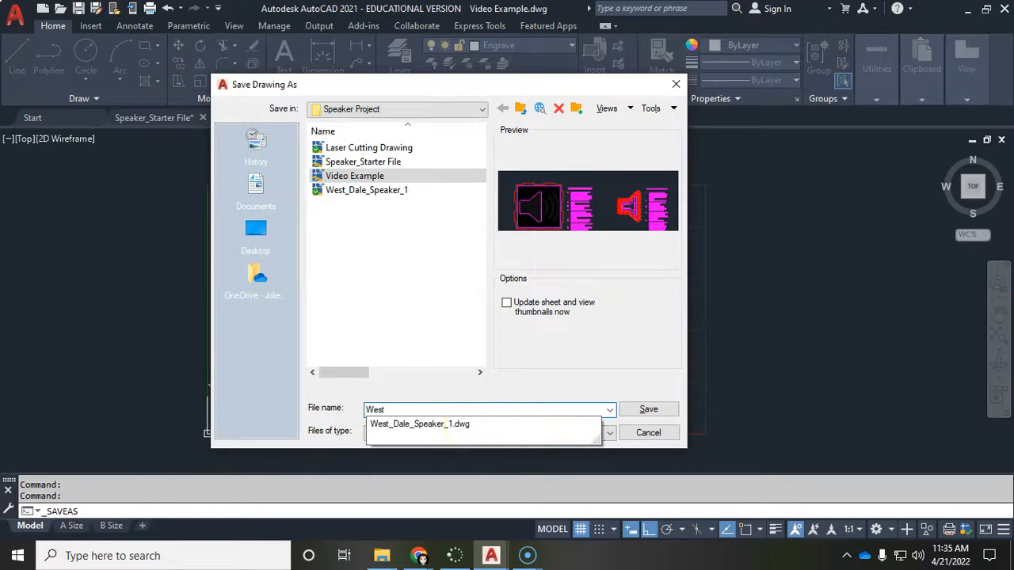
type("_Dale_Speakre")
key("BackSpace")
type("er")
left_click(407, 330)
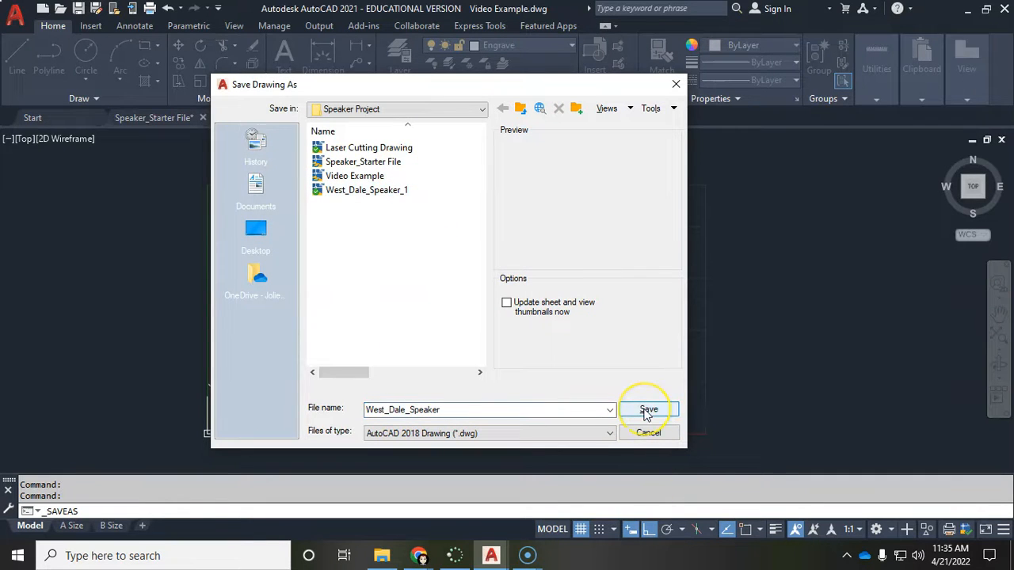
left_click(475, 413)
left_click(478, 411)
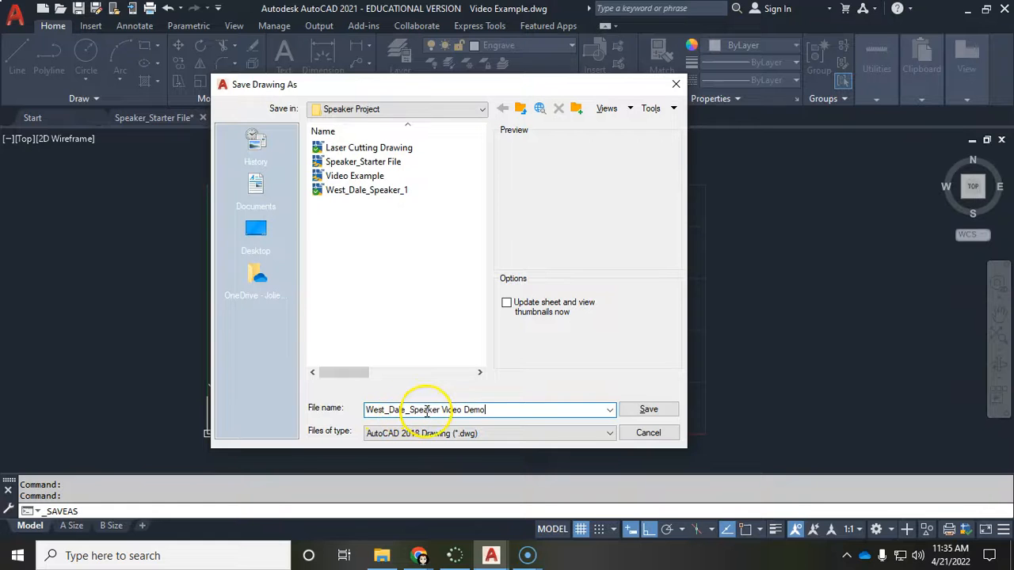
left_click(648, 409)
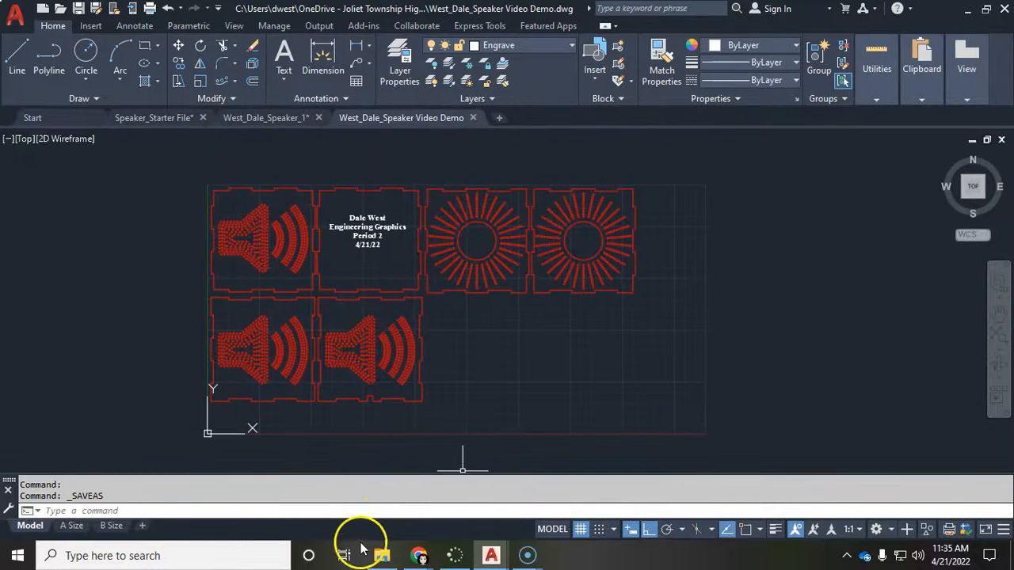
Step: Switch to File Explorer and copy the newly saved Speaker Video Demo drawing from the Speaker Project folder
left_click(382, 555)
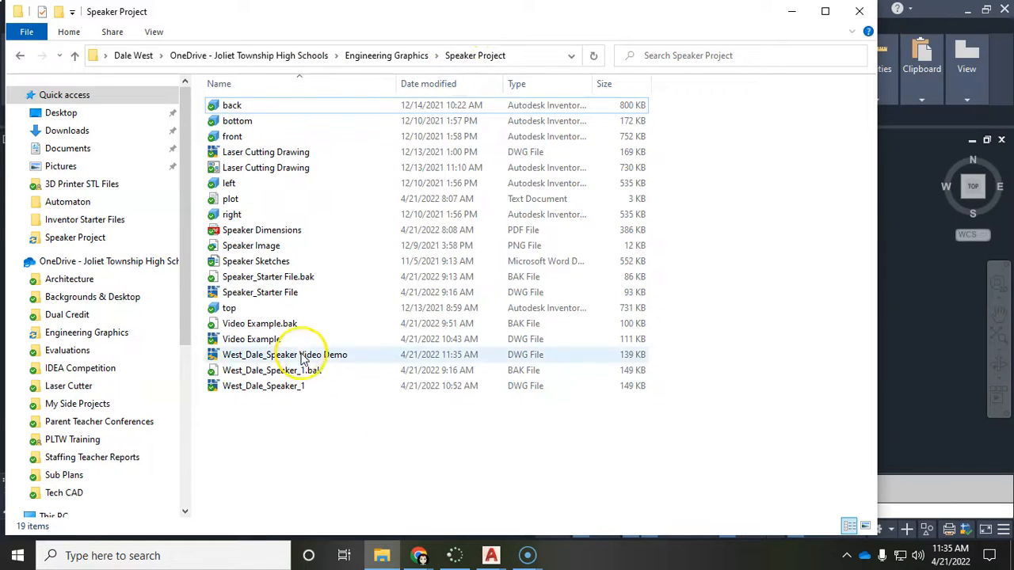
left_click(329, 356)
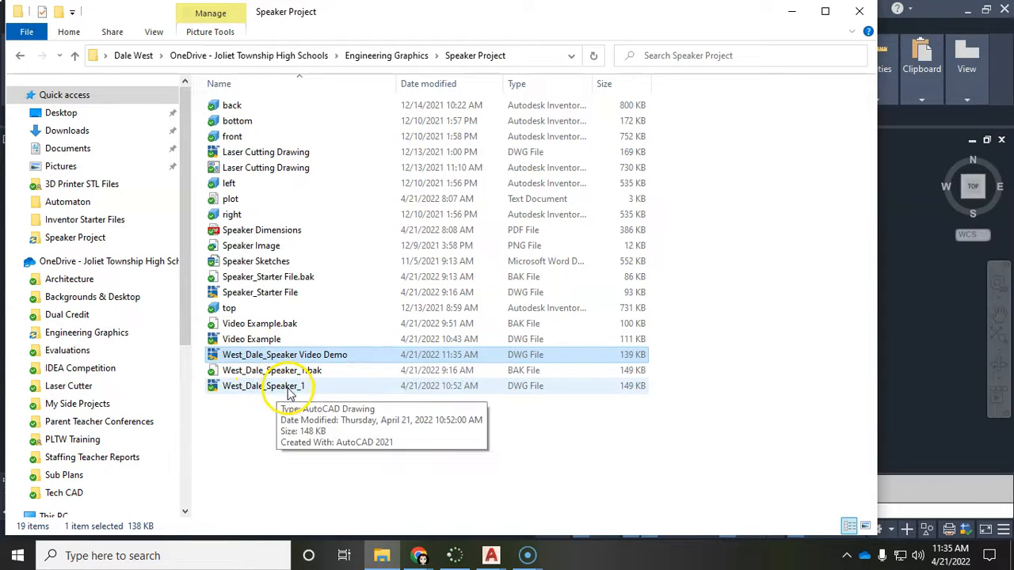
right_click(273, 355)
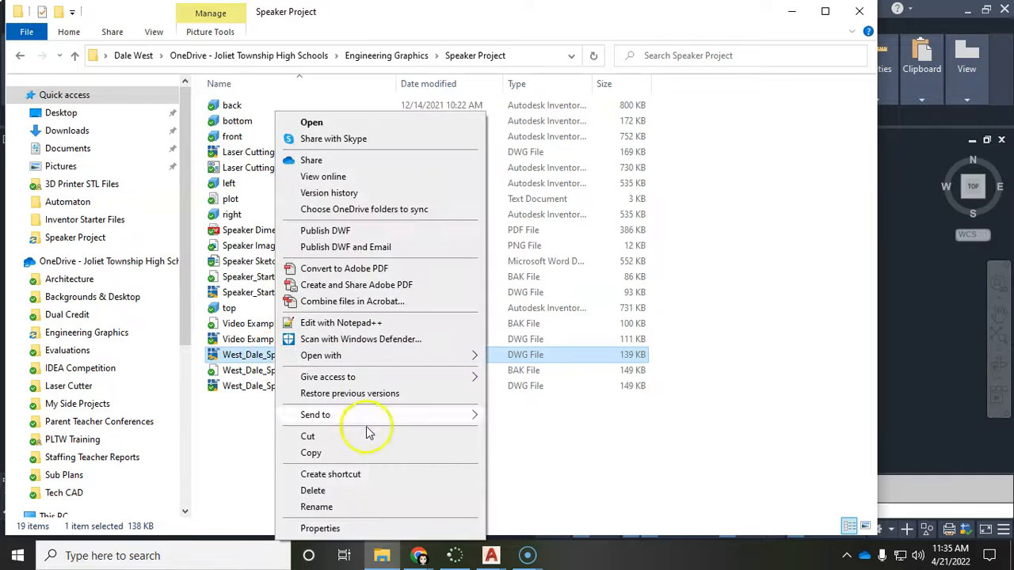
left_click(365, 455)
Step: Open the period 1 folder in the teacher's folder on the shared U: drive and select its submit folder
scroll(95, 372, "down", 1)
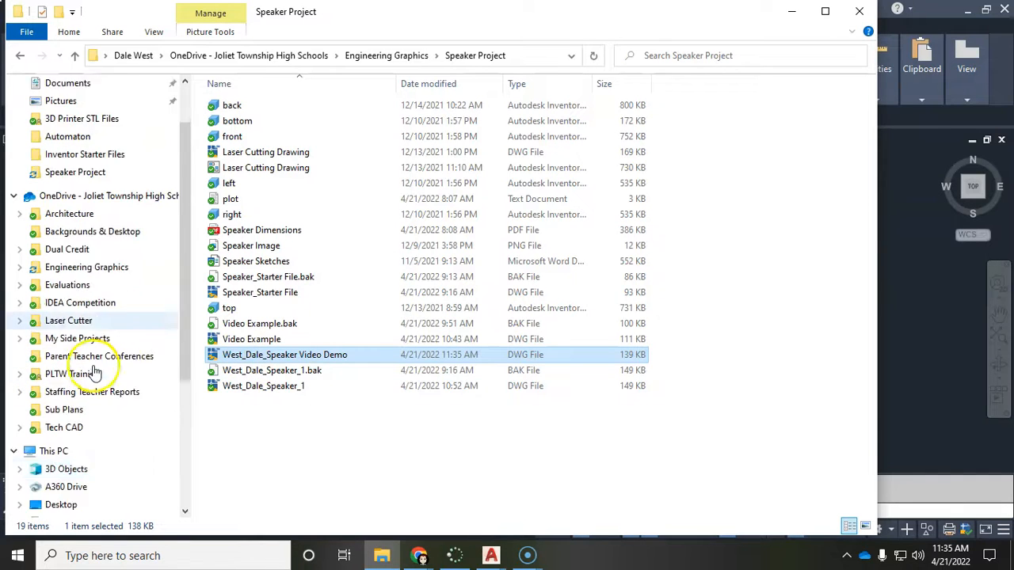
scroll(95, 372, "down", 4)
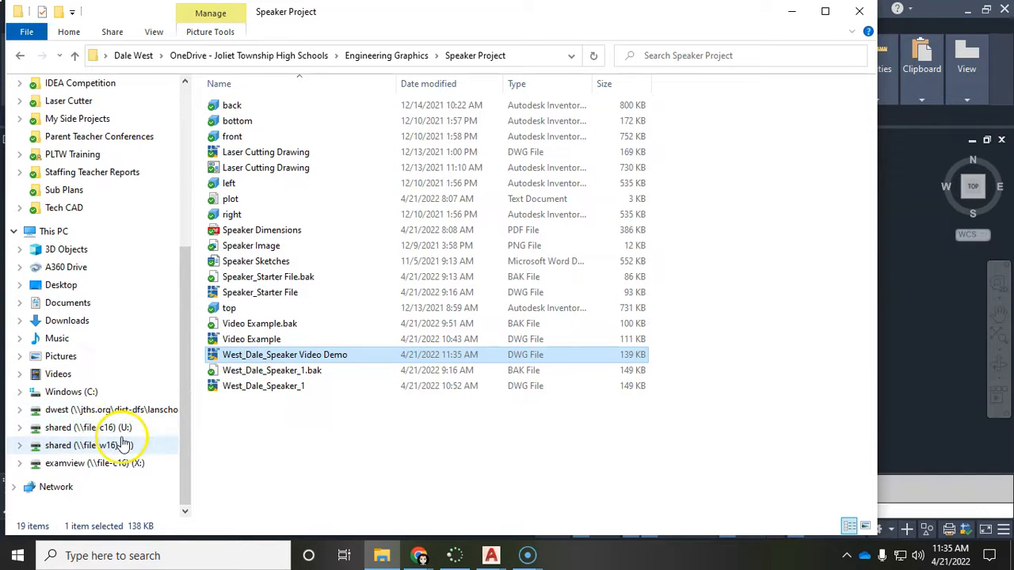
left_click(119, 427)
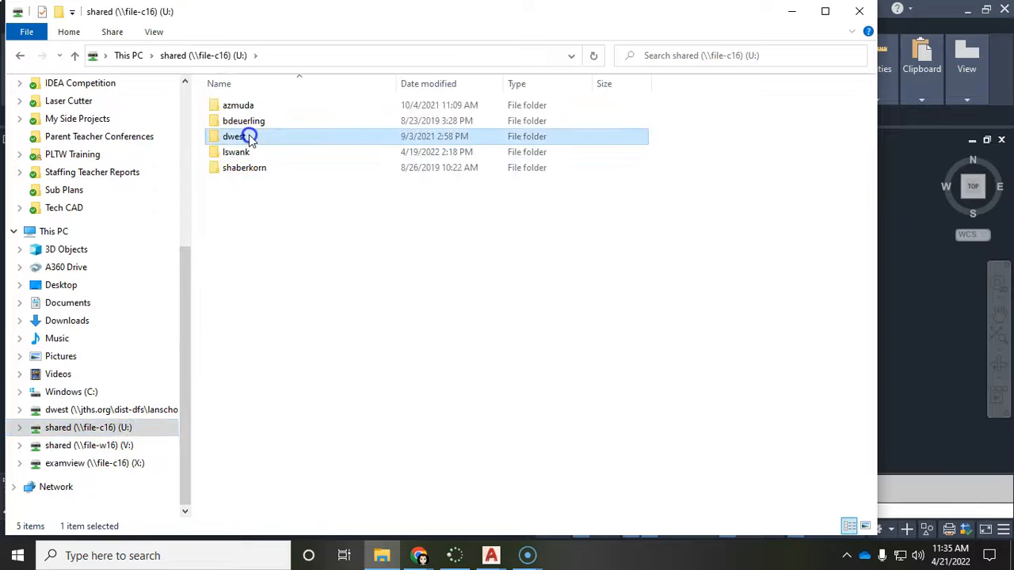
double_click(244, 134)
double_click(238, 106)
left_click(252, 155)
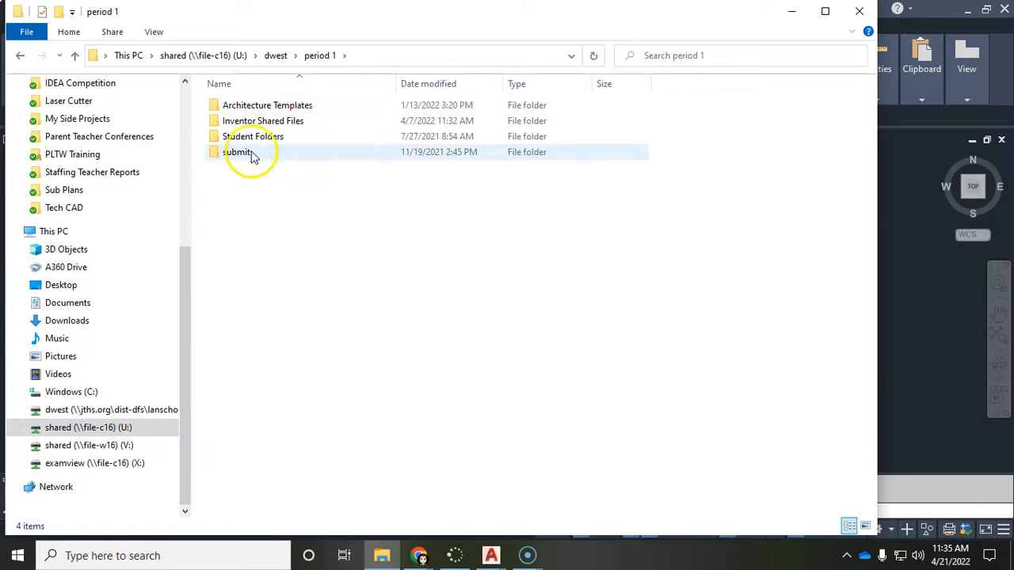
left_click(253, 155)
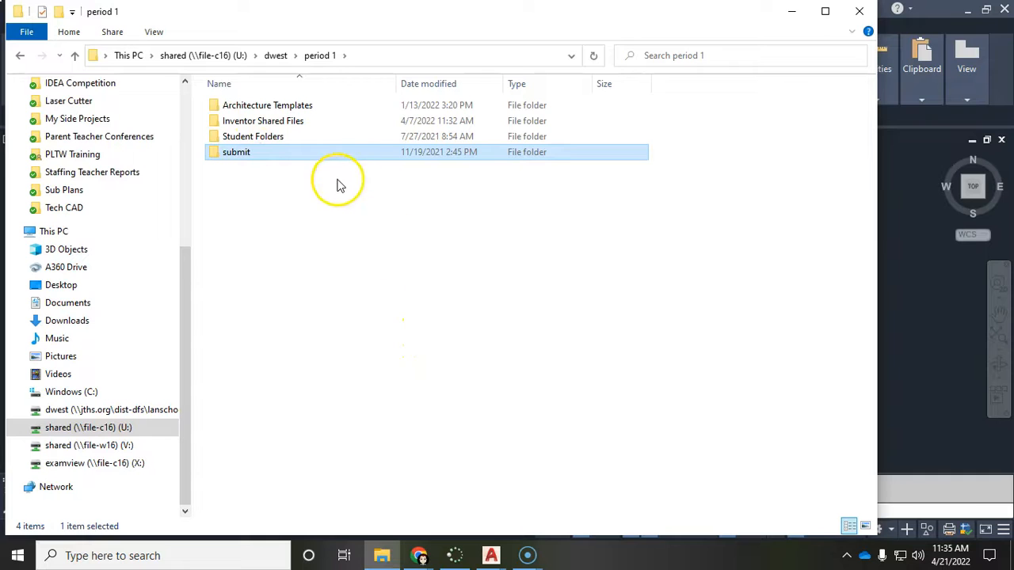
right_click(322, 153)
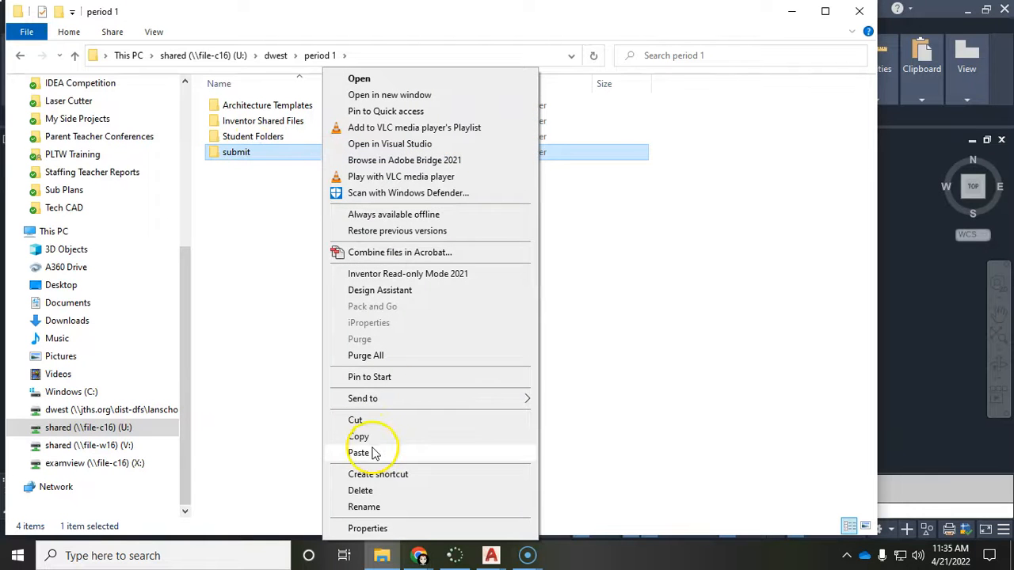
left_click(259, 365)
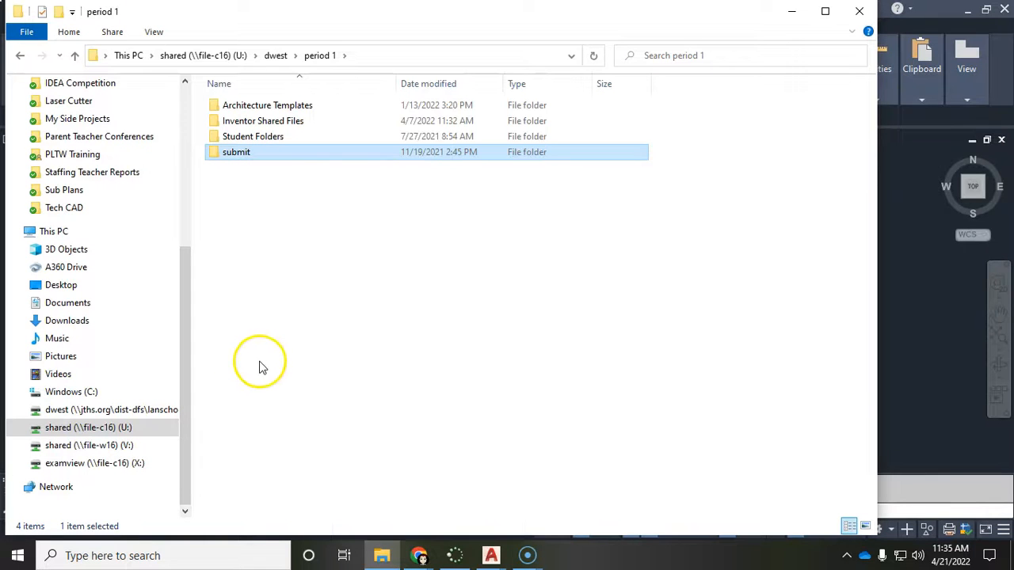